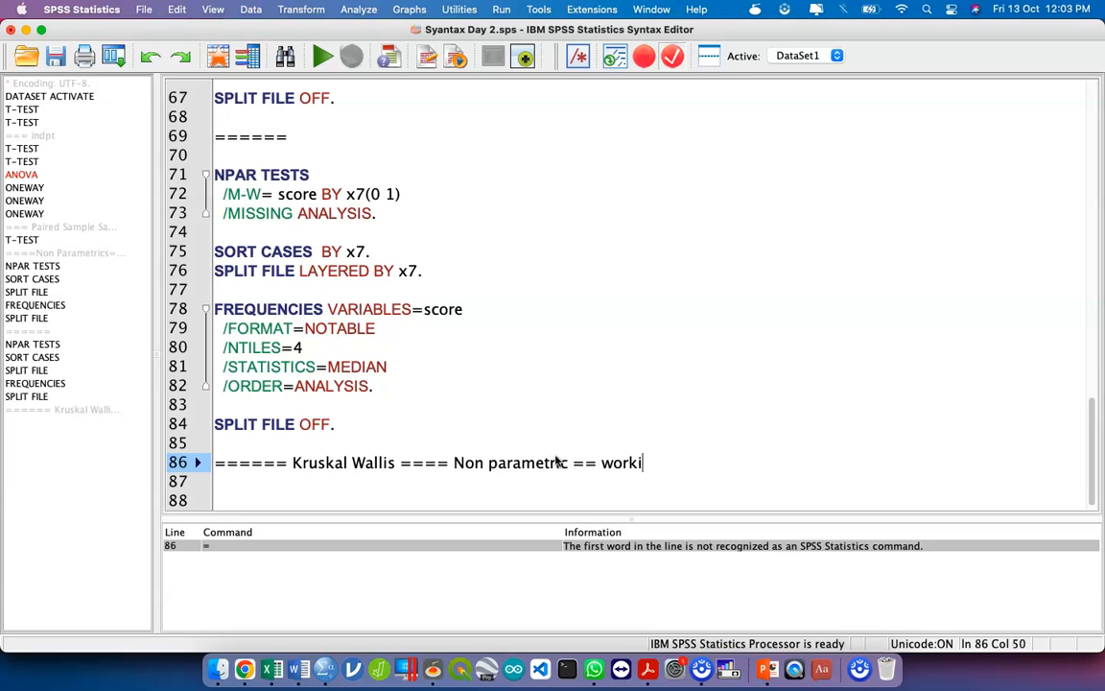
Finish the Kruskal Wallis heading with "working areas", leave a blank line below it, and open the legacy nonparametric K Independent Samples test.
key(Return)
key(Return)
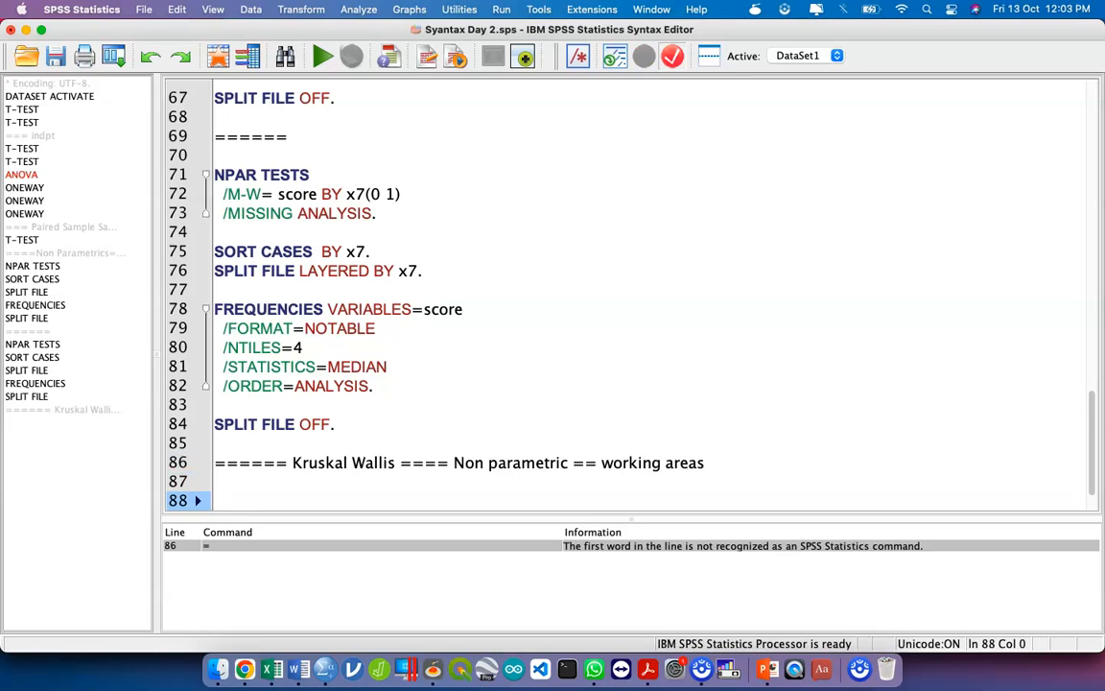
click(360, 10)
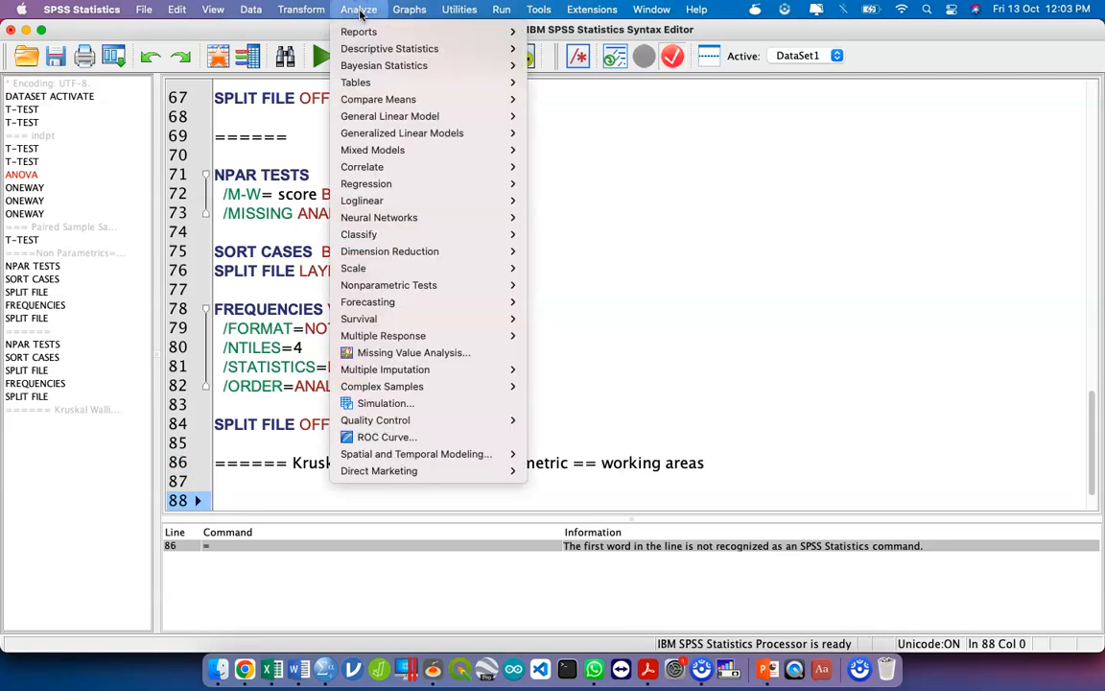
mouse_move(512, 290)
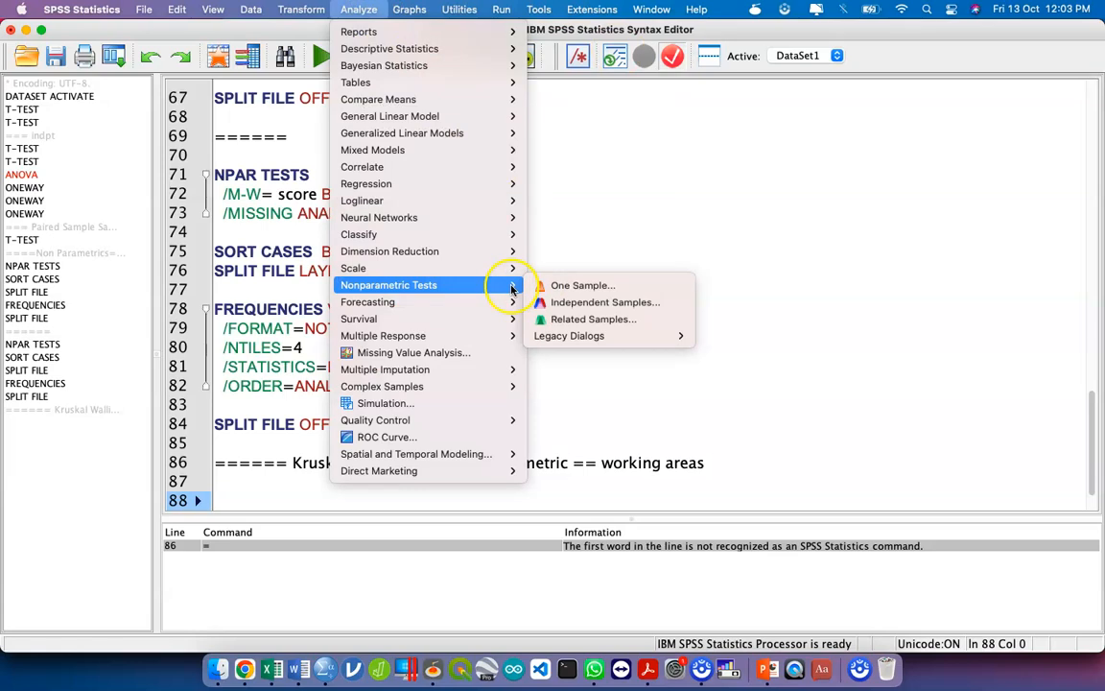
mouse_move(653, 343)
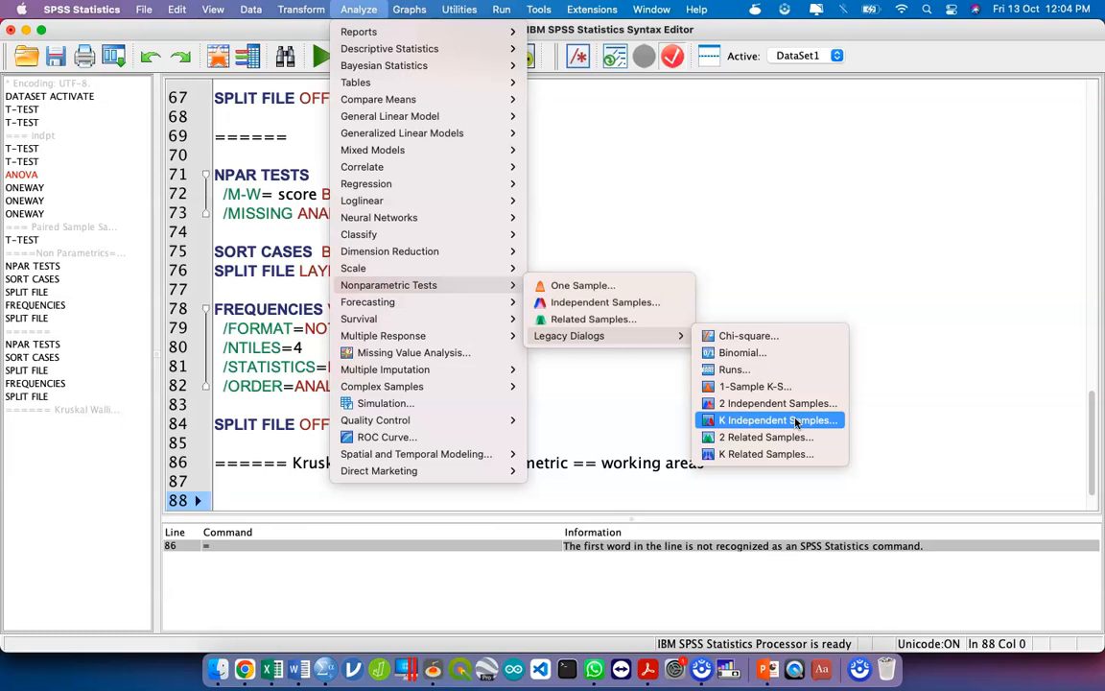
click(796, 422)
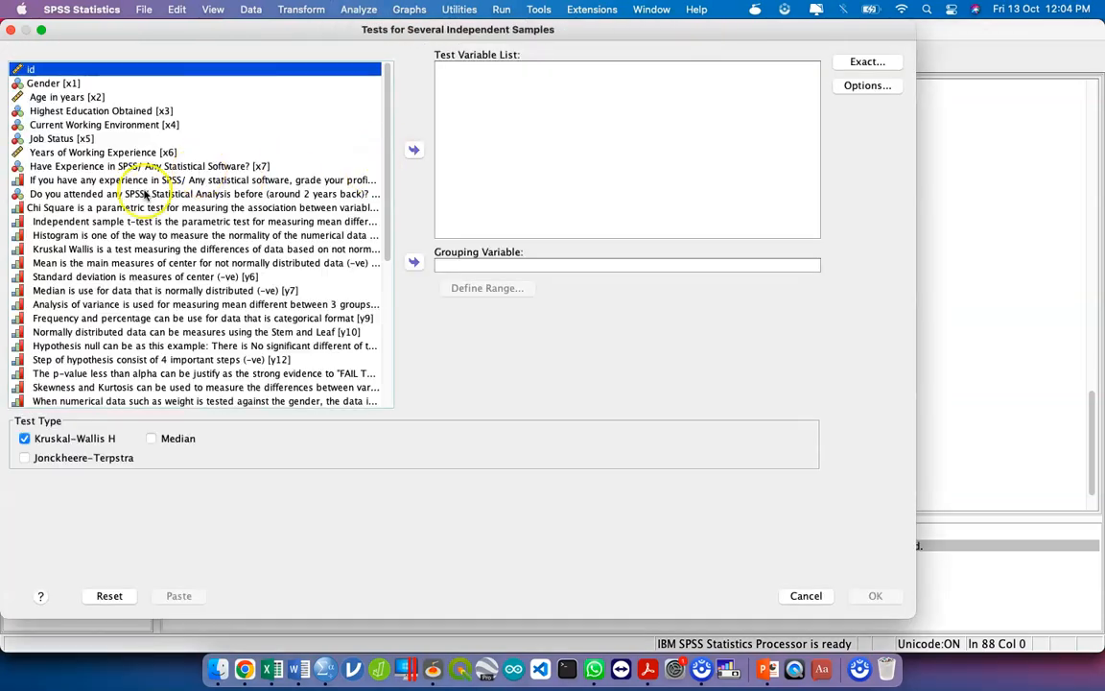
Add the score variable to the test variables of the several independent samples test.
scroll(144, 195, down, 10)
click(55, 385)
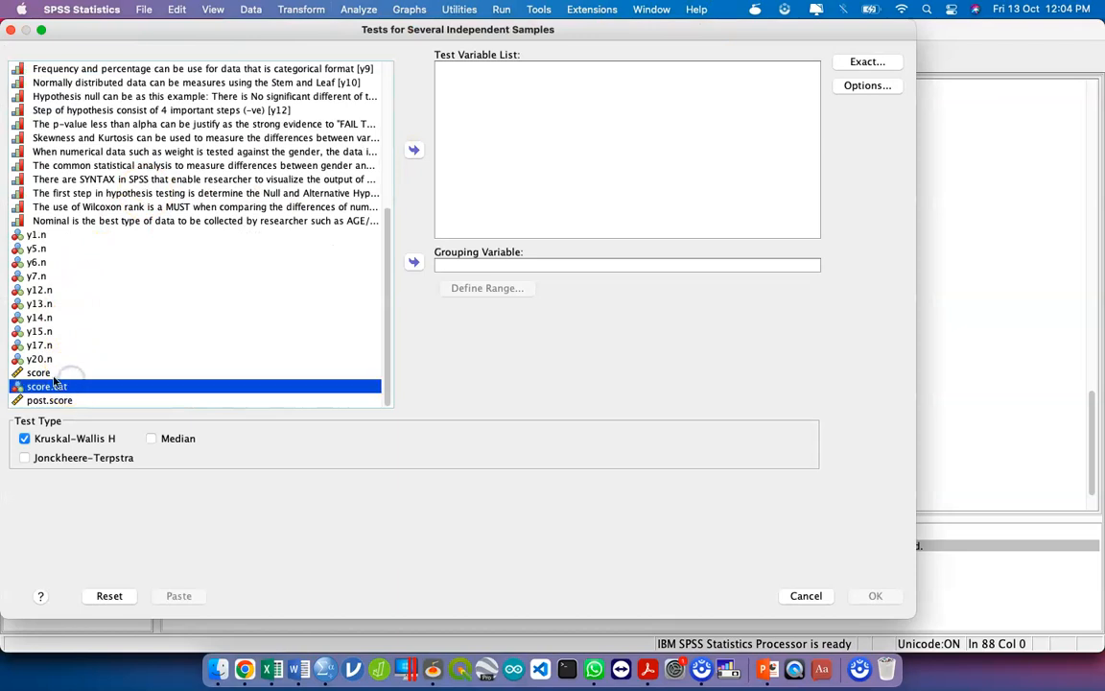
click(48, 373)
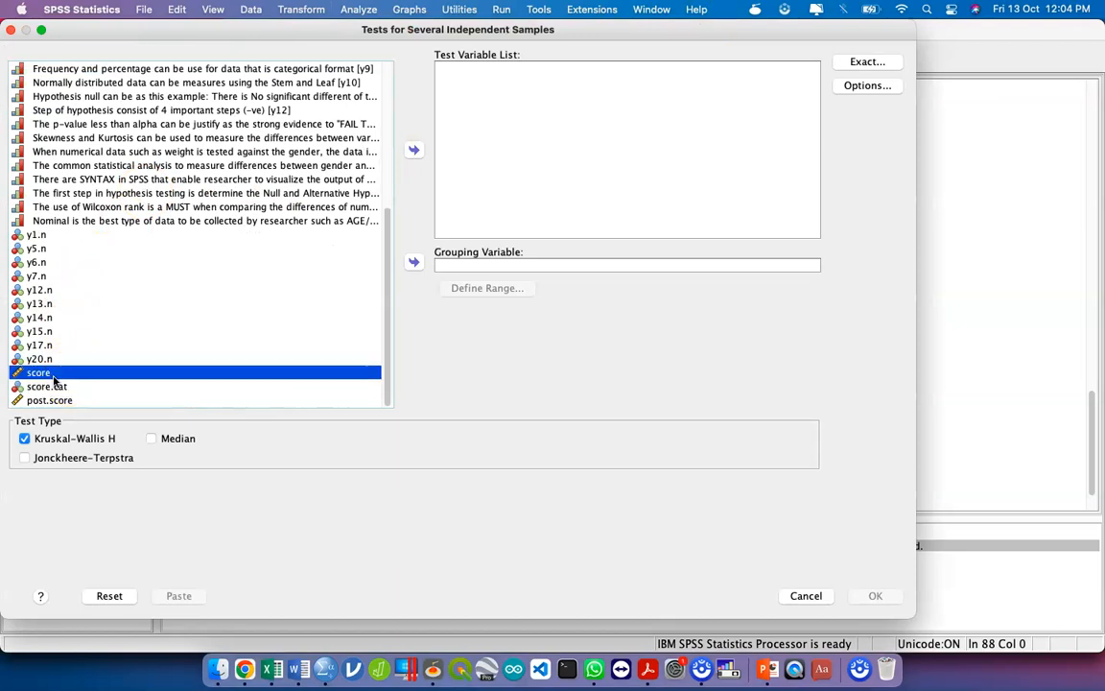
click(423, 151)
Set Current Working Environment [x4] as the grouping variable with a range from 1 to 3.
scroll(115, 182, up, 5)
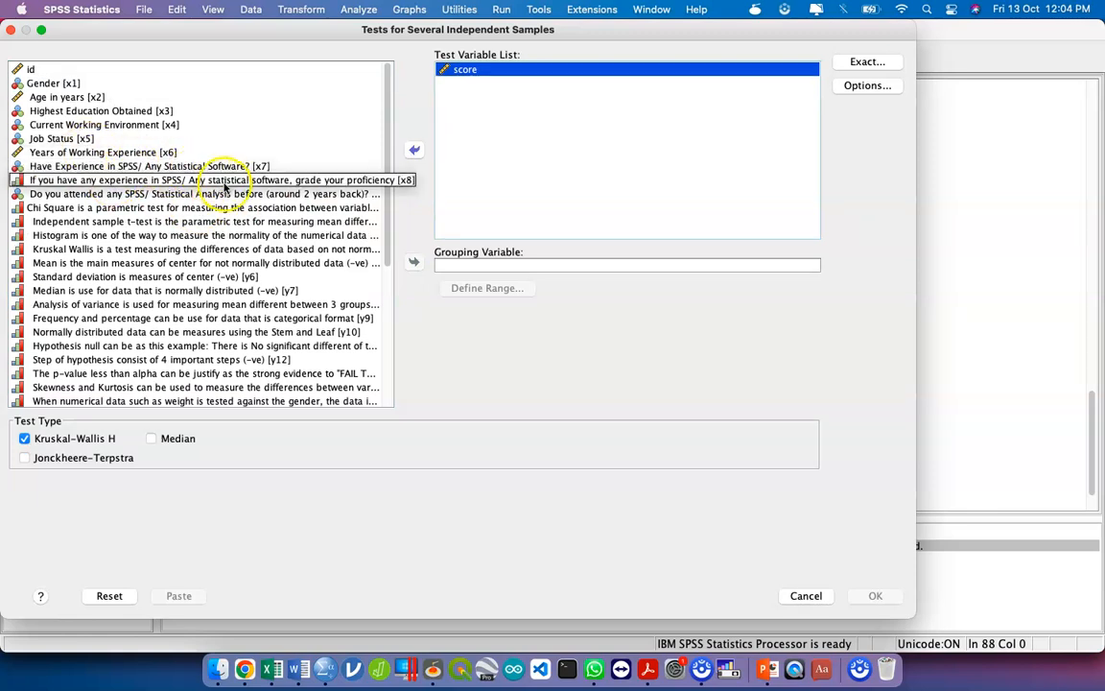
click(190, 125)
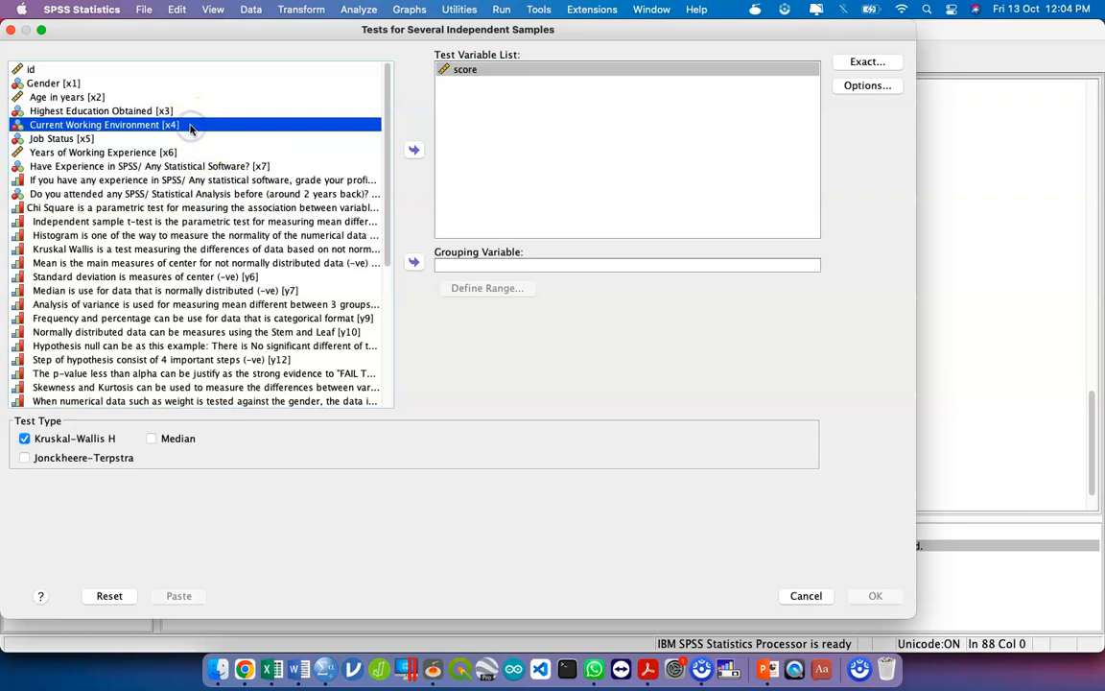
click(413, 263)
click(467, 288)
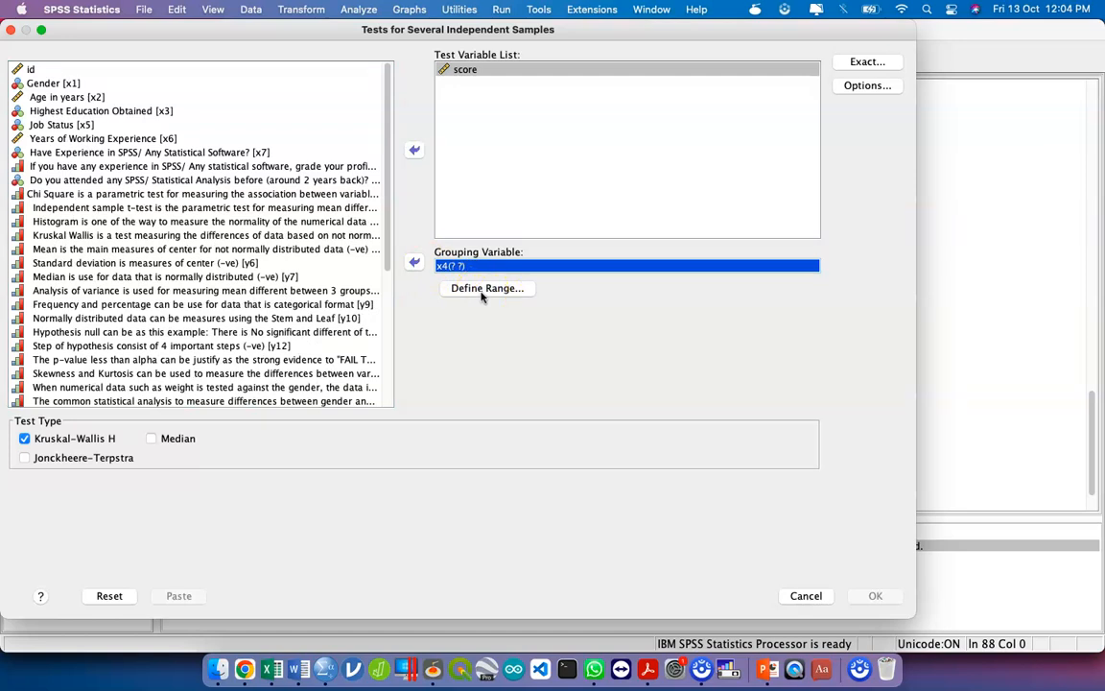
click(481, 292)
click(343, 279)
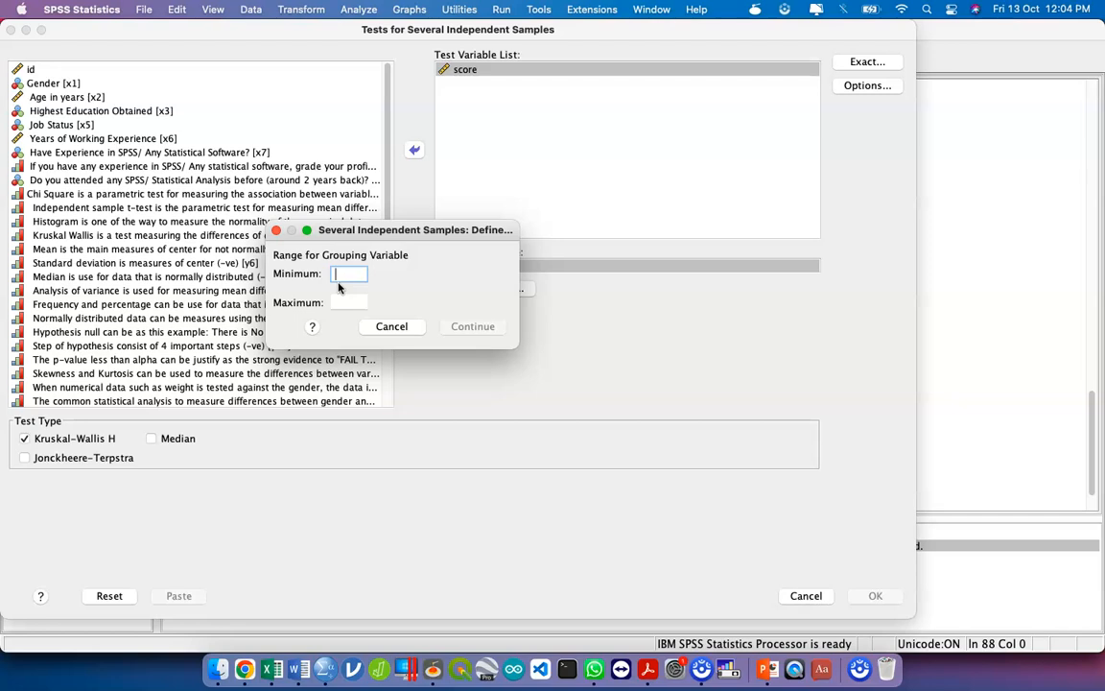
text(1)
key(Tab)
text(3)
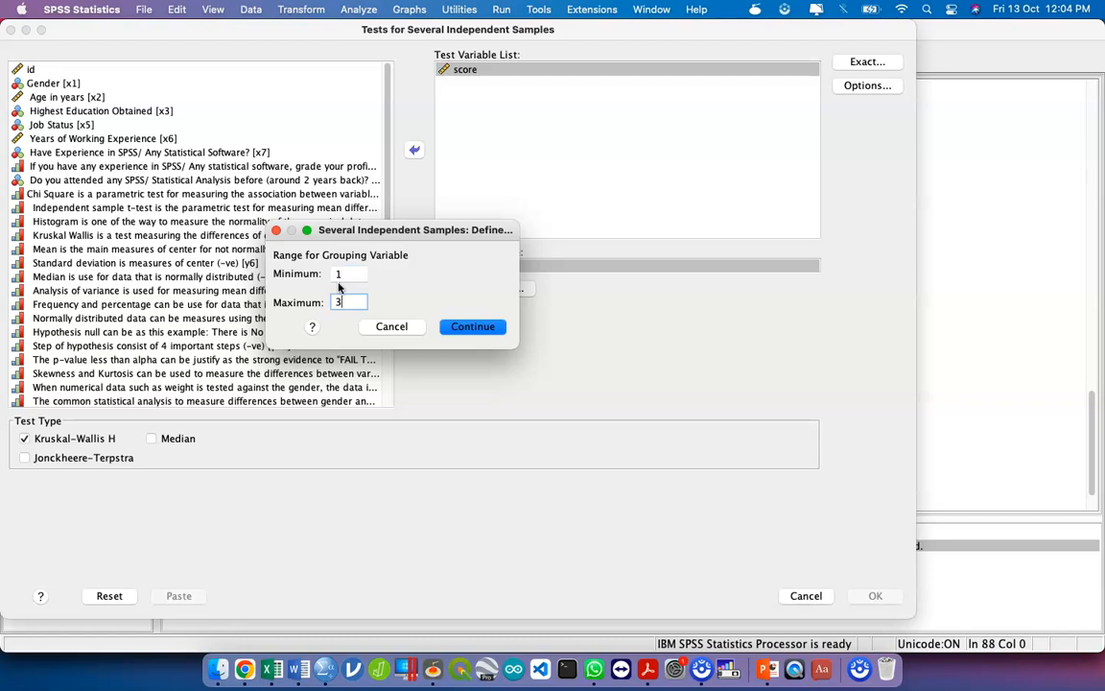
click(464, 326)
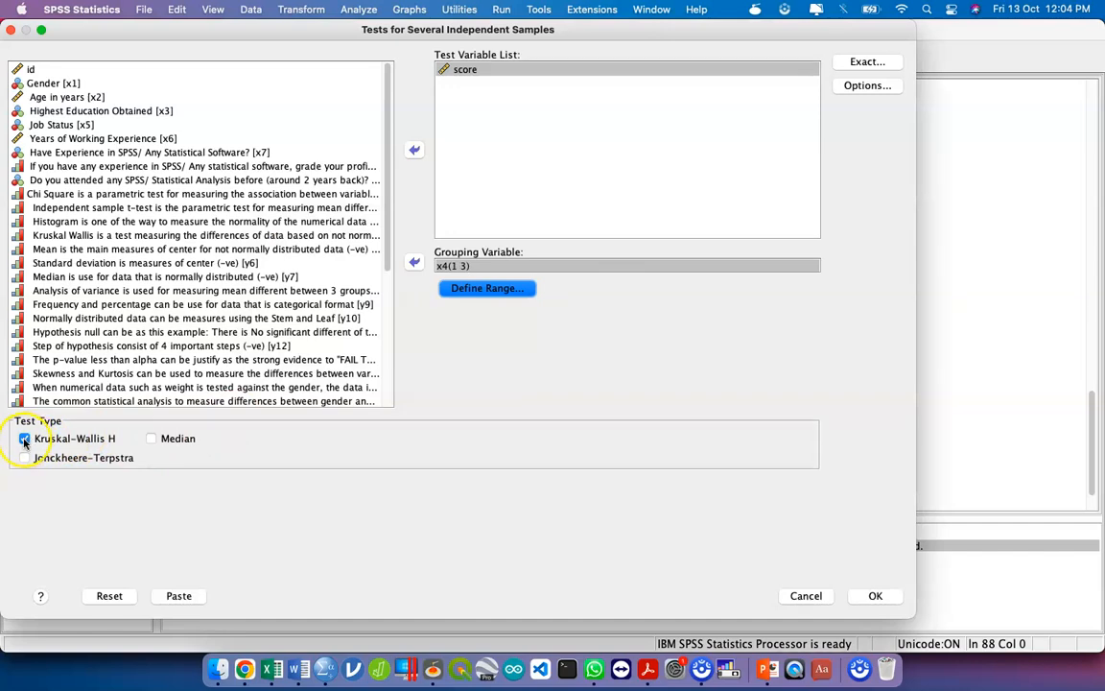
Paste the Kruskal-Wallis H test as syntax and remove the surplus blank lines between the heading and NPAR TESTS.
click(181, 597)
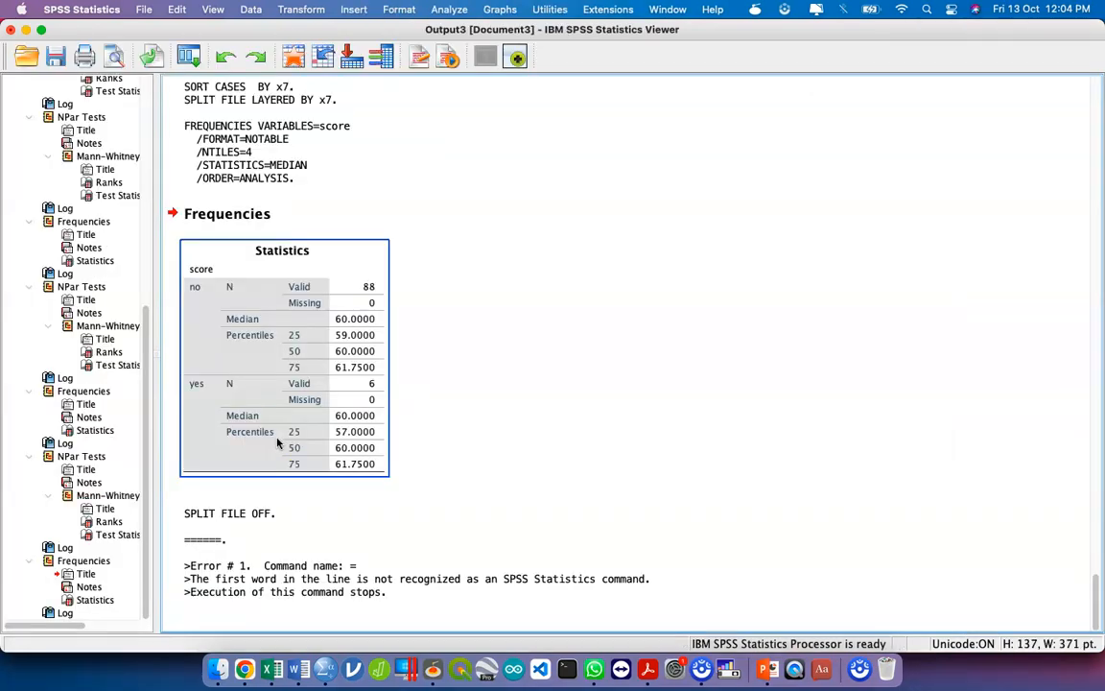
key(ctrl+Up)
key(ctrl+Up)
click(373, 436)
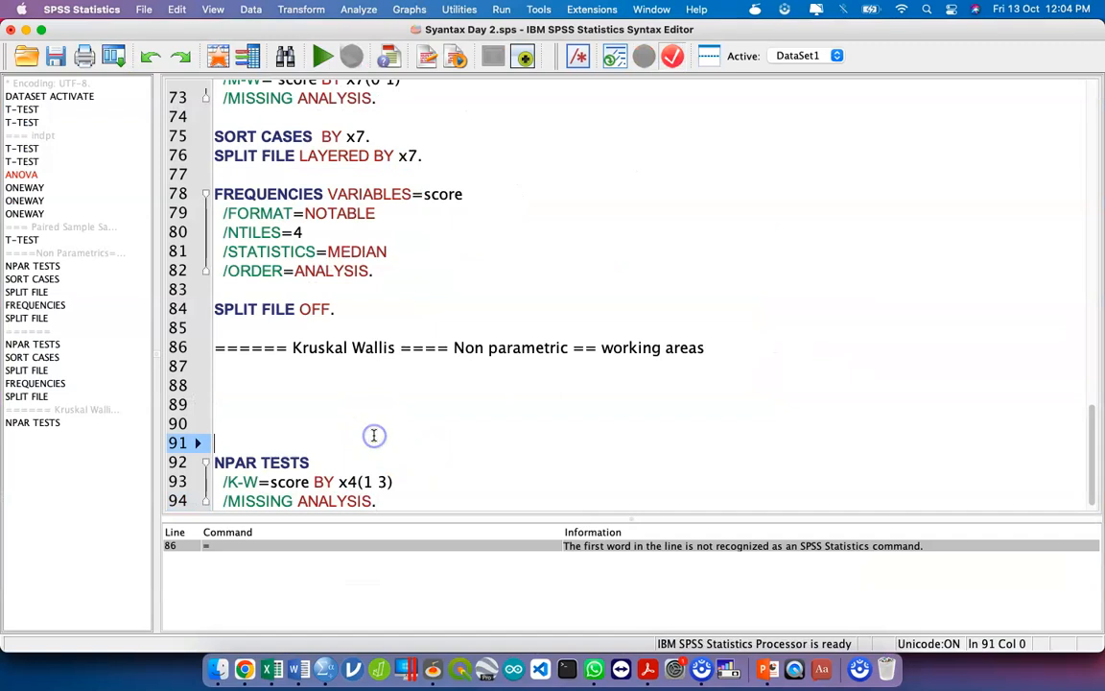
key(BackSpace)
key(BackSpace)
key(BackSpace)
key(BackSpace)
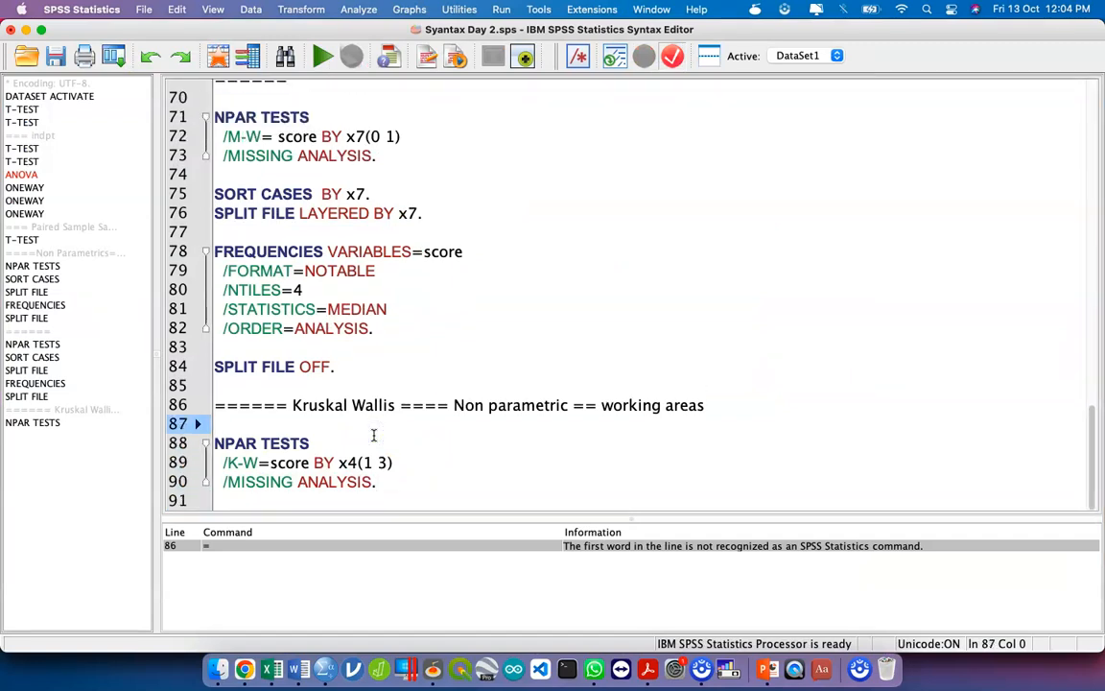
Run only the Kruskal-Wallis NPAR TESTS block and examine its Test Statistics and Ranks tables.
drag(429, 483, 202, 449)
click(323, 57)
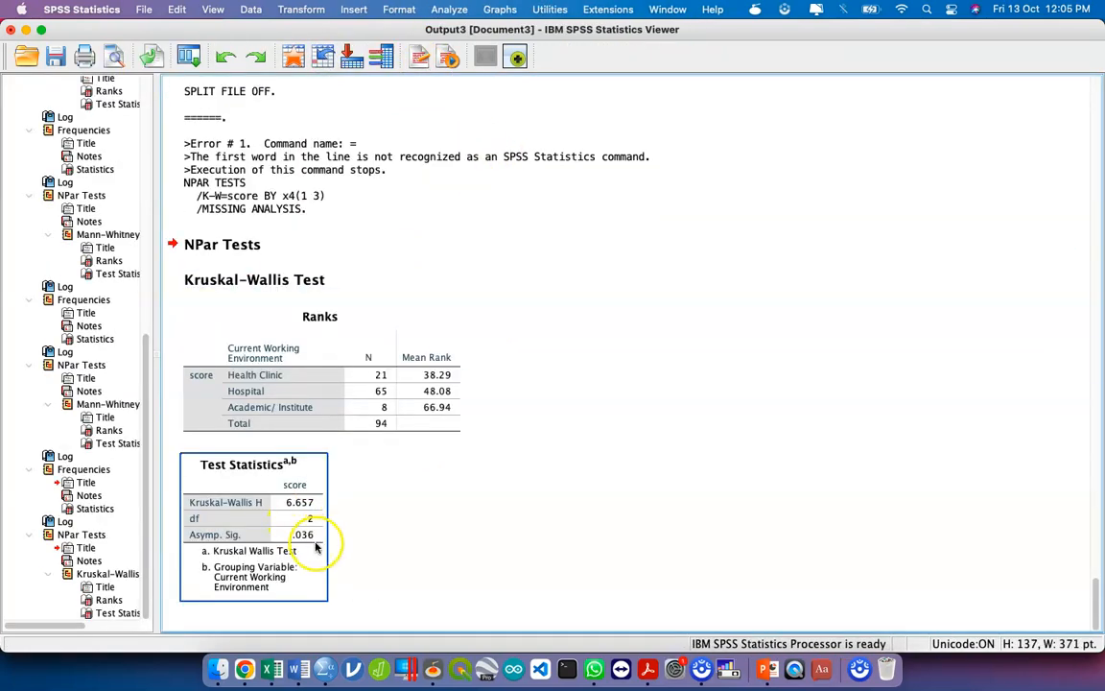
click(315, 547)
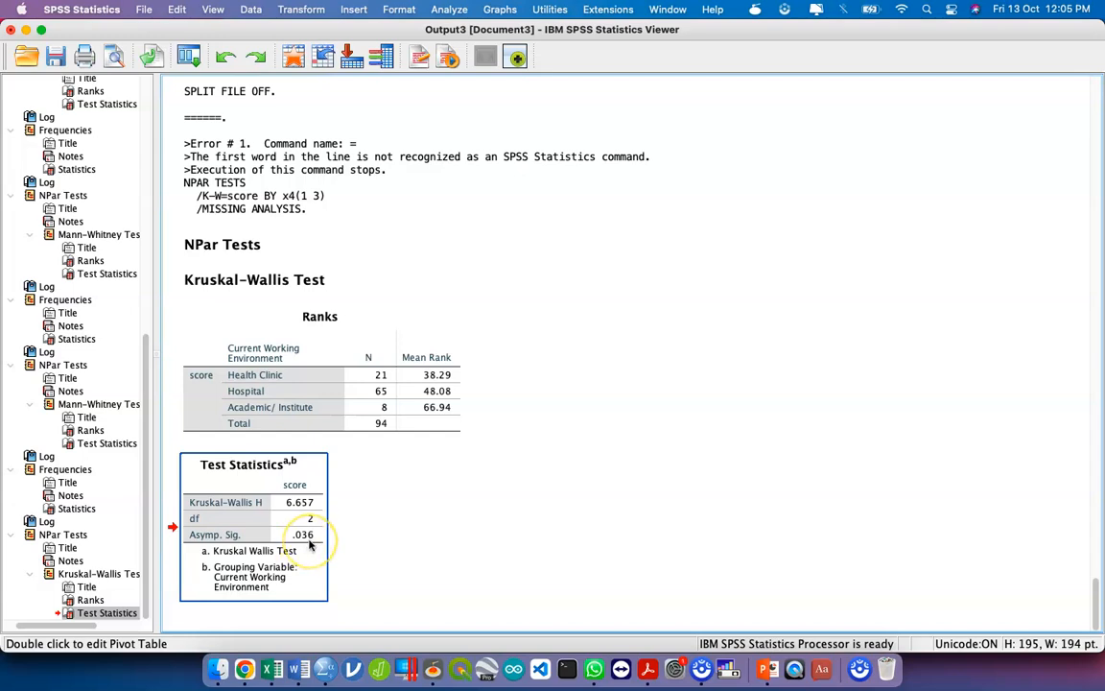
click(382, 389)
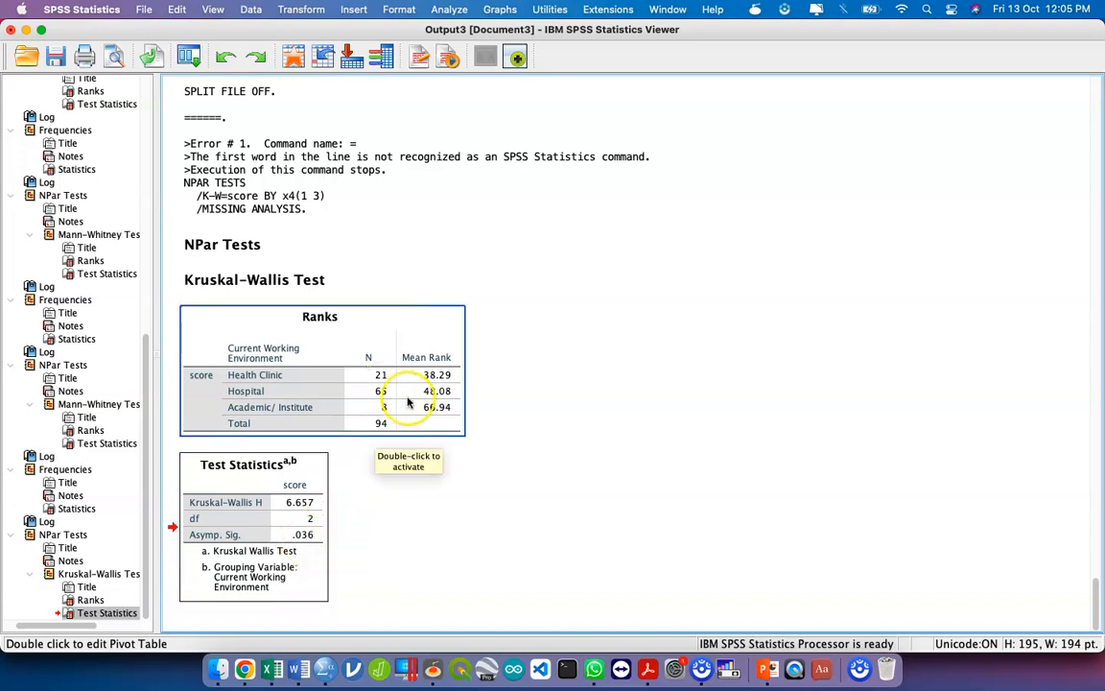
click(312, 466)
click(308, 390)
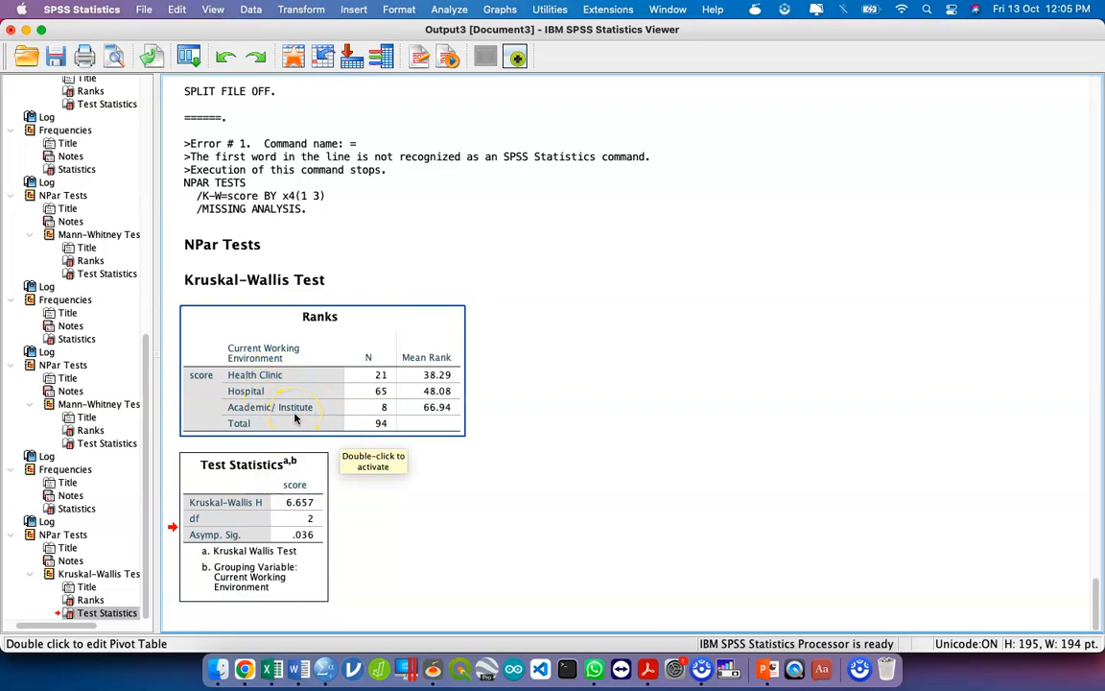
Copy the x7 syntax from SORT CASES through SPLIT FILE OFF to below the Kruskal-Wallis block, separated by a blank line.
key(ctrl+Up)
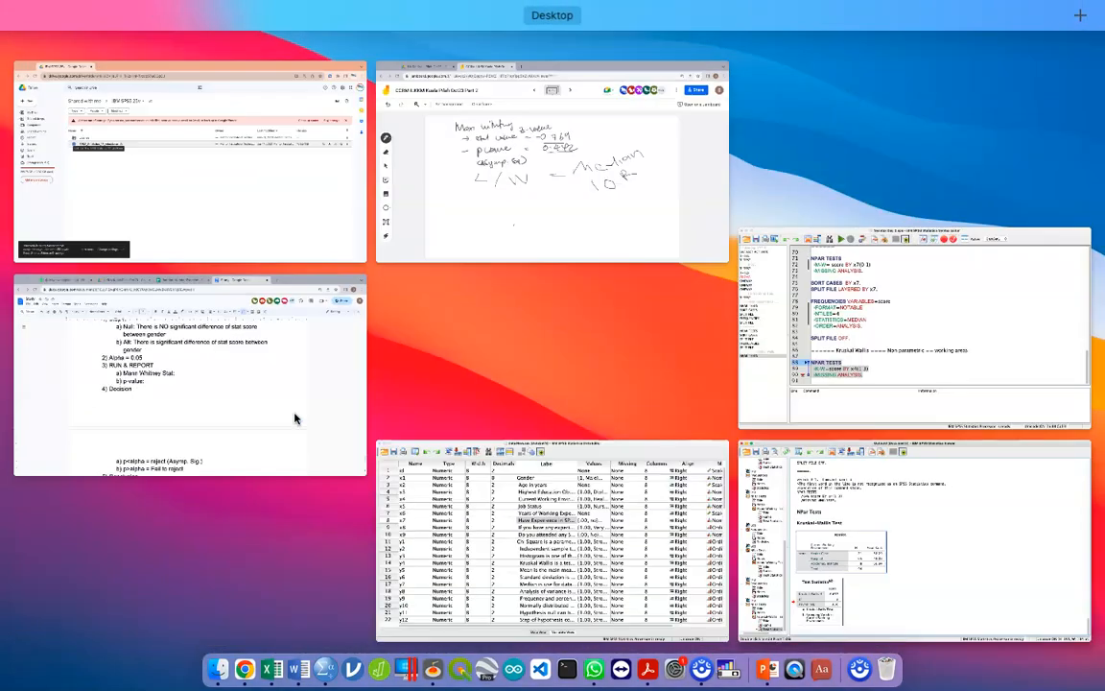
click(763, 271)
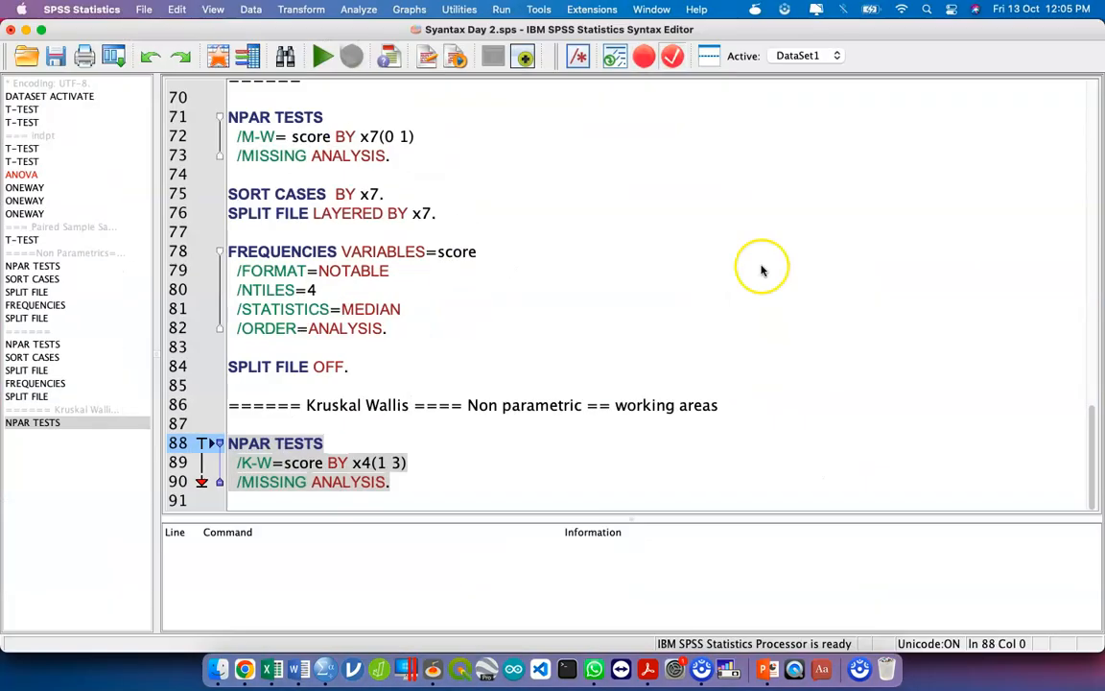
click(452, 486)
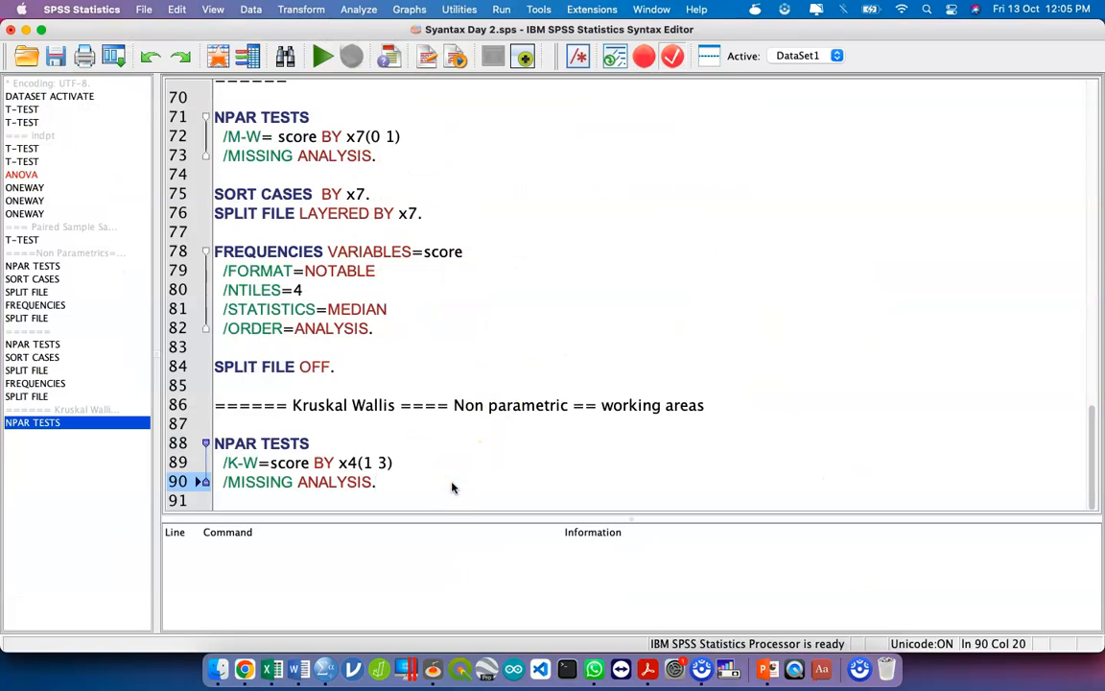
click(383, 362)
key(Return)
key(Return)
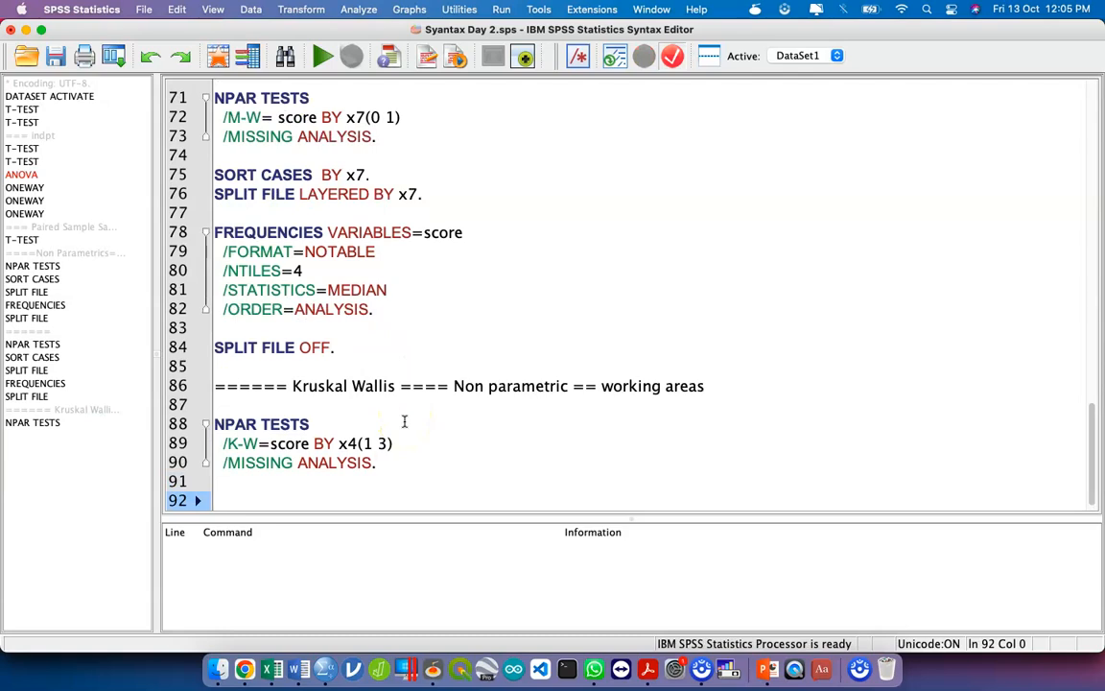
drag(343, 352, 217, 175)
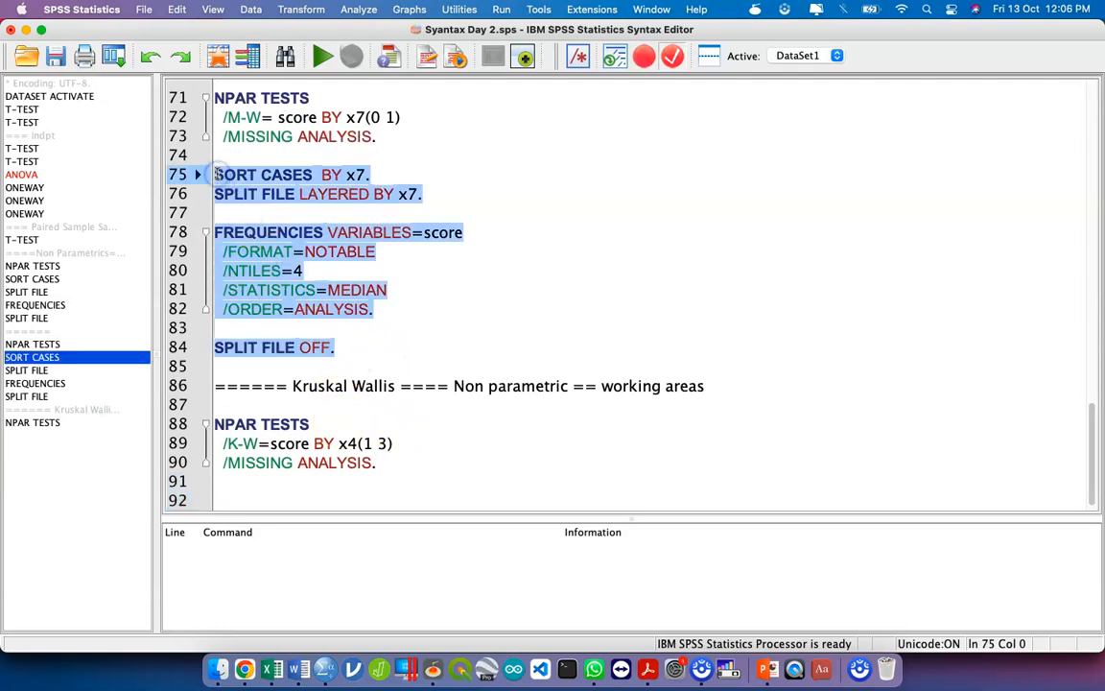
key(cmd+c)
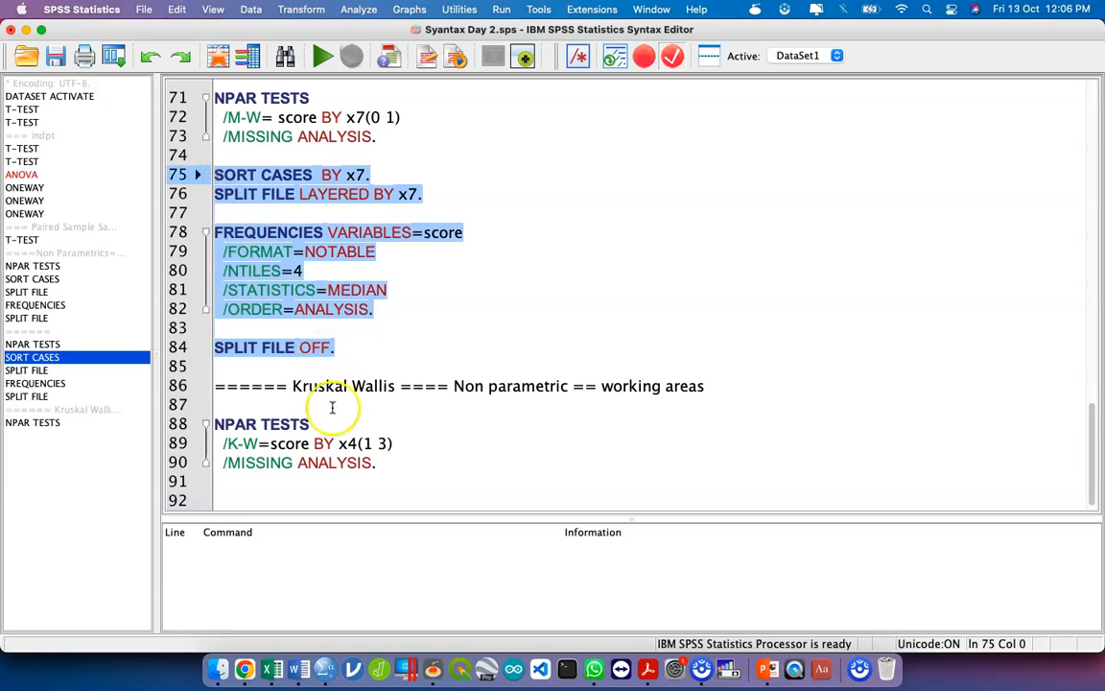
click(348, 496)
key(cmd+v)
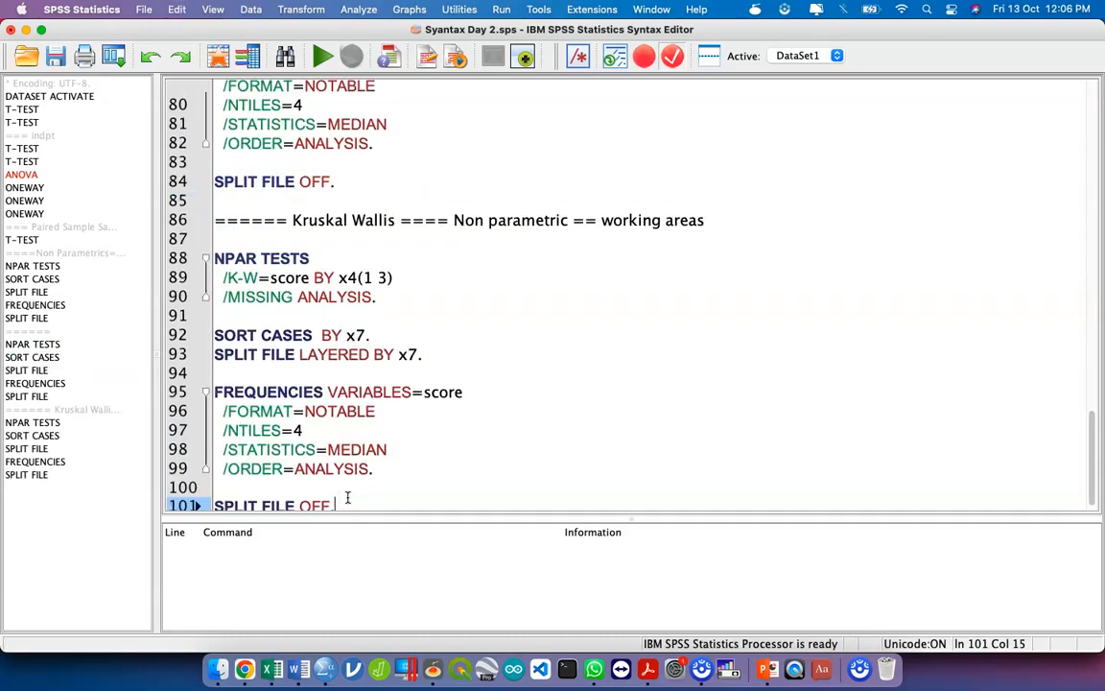
Change the variable to x4 in the copied SORT CASES and SPLIT FILE LAYERED BY commands.
click(362, 336)
key(Delete)
text(4)
click(411, 355)
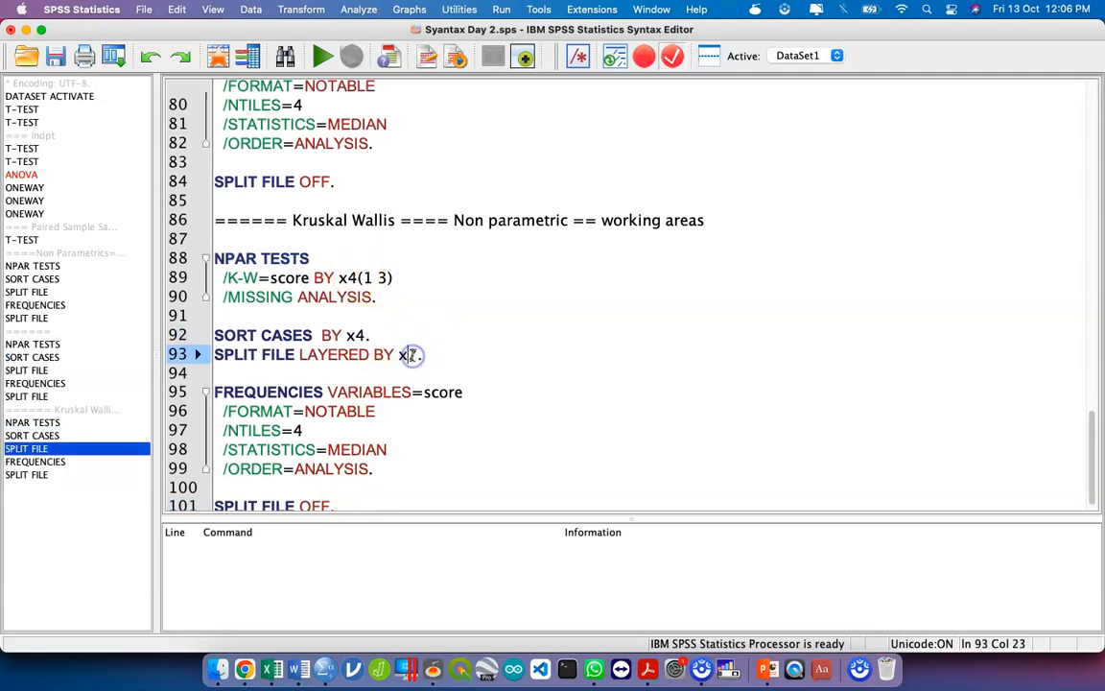
key(BackSpace)
text(4)
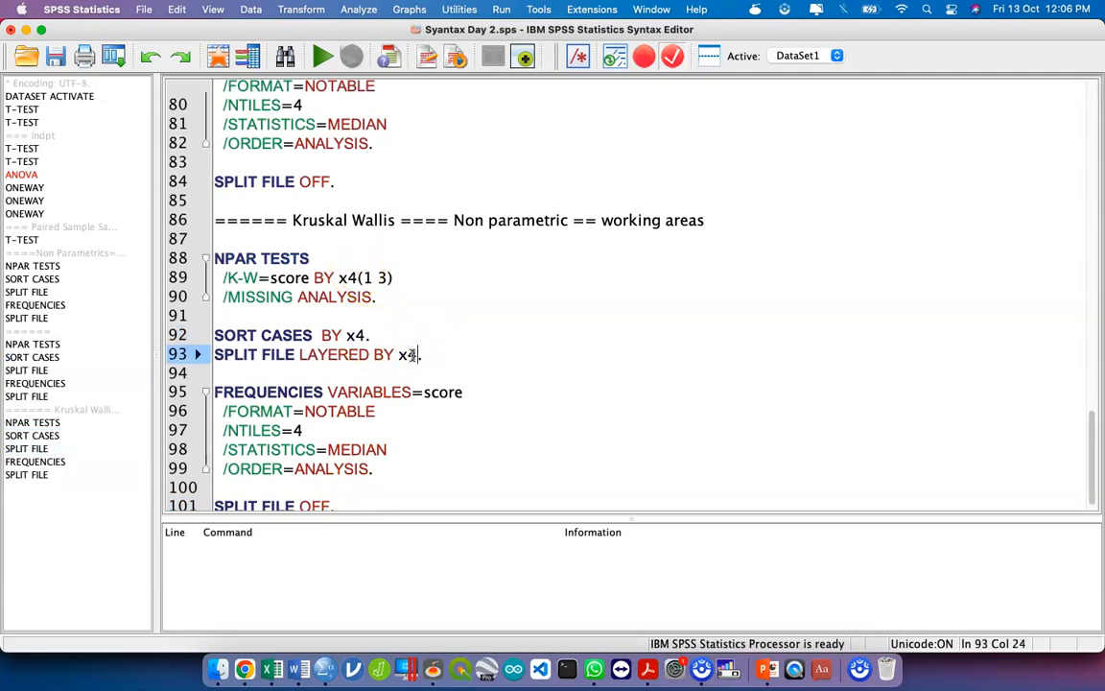
Run the syntax from the Kruskal-Wallis NPAR TESTS block through the final SPLIT FILE OFF.
scroll(383, 446, down, 1)
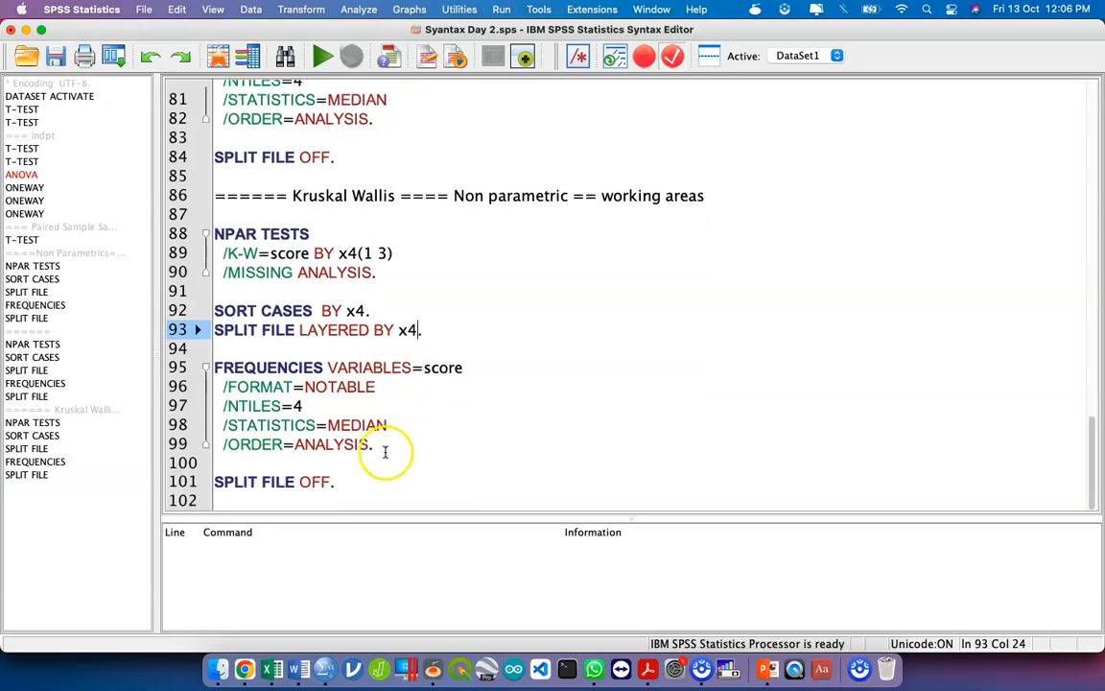
drag(365, 481, 190, 223)
key(super+r)
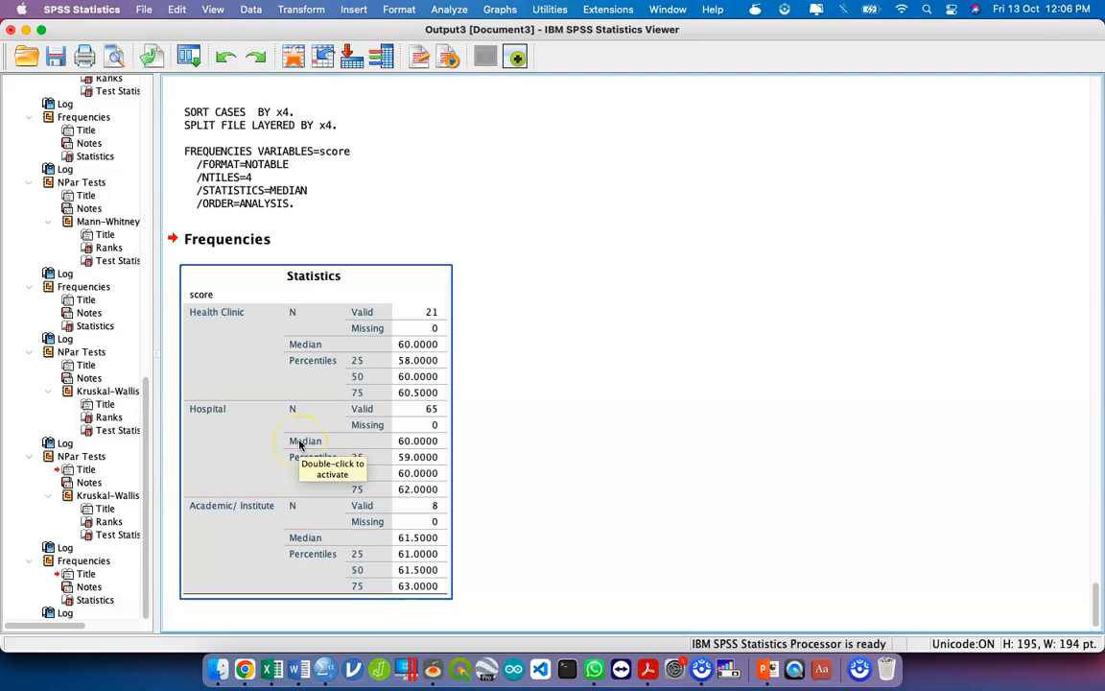
Reset the Split File settings, compare groups by Current Working Environment [x4], and paste the command into the Syantax Day 2.sps syntax.
key(ctrl+Up)
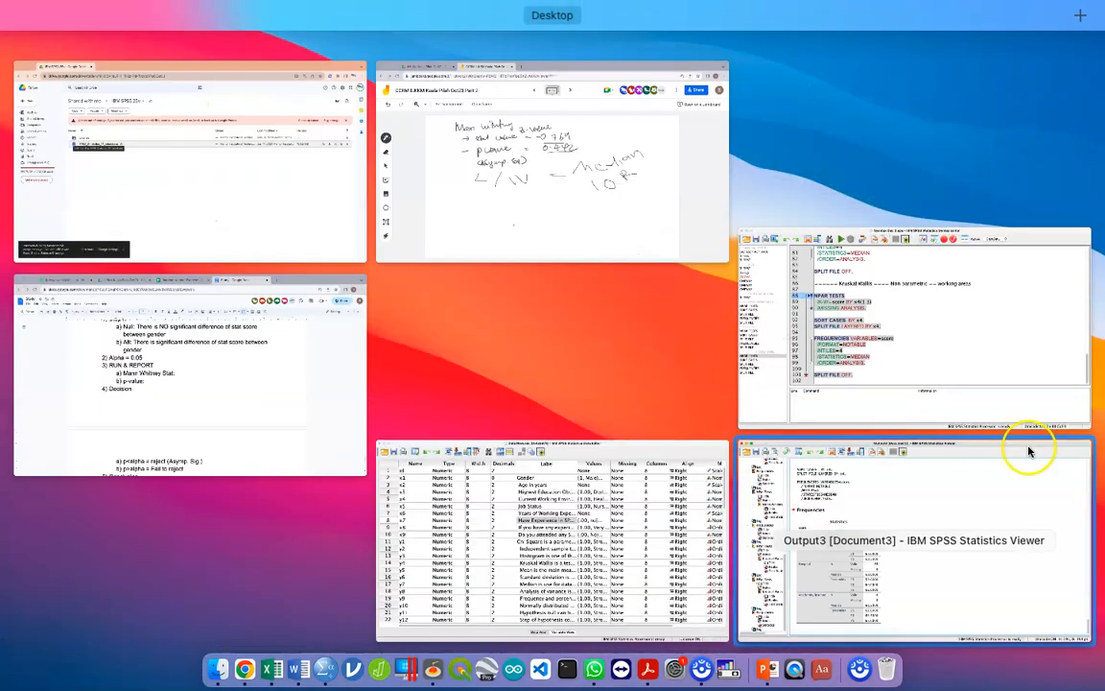
click(921, 380)
click(526, 268)
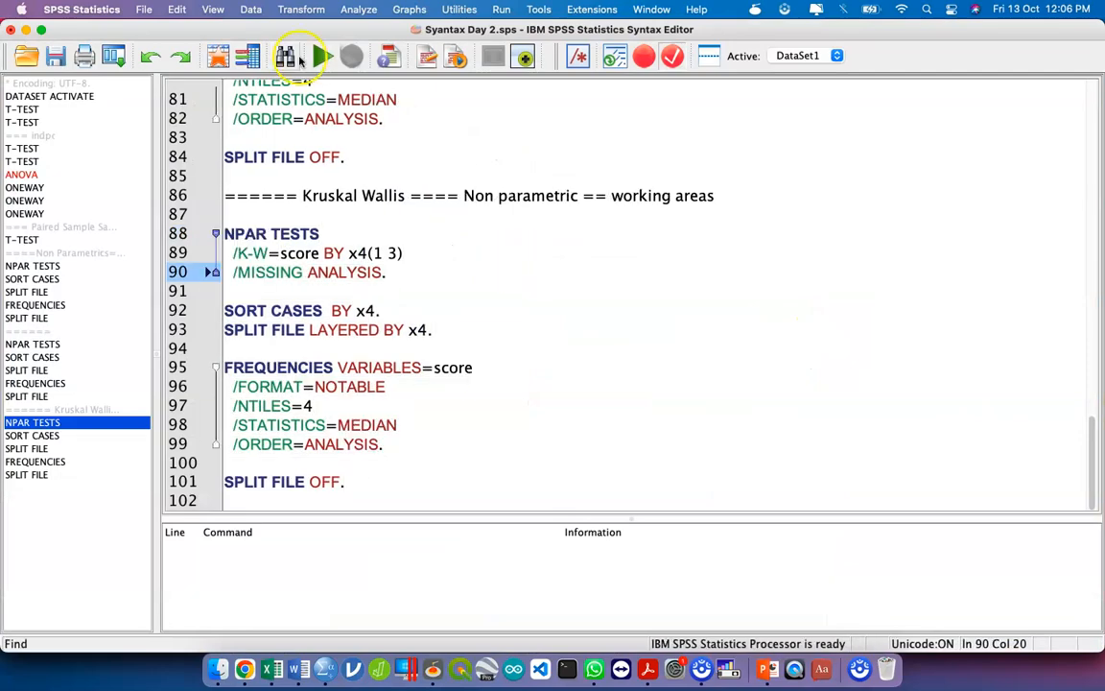
click(251, 9)
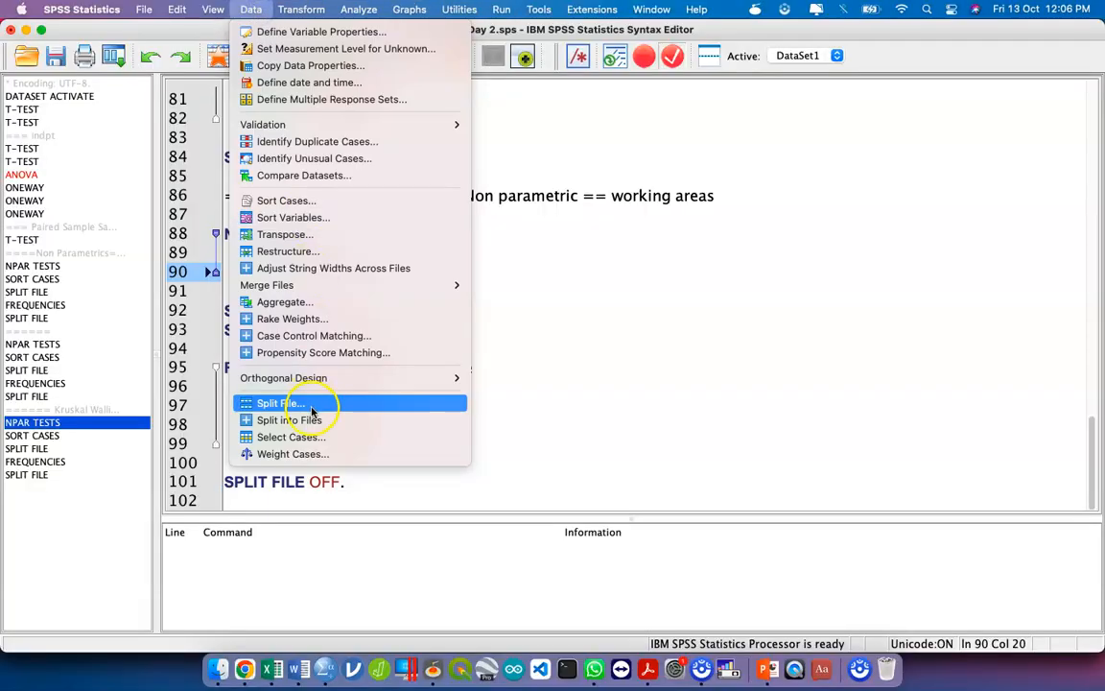
click(311, 410)
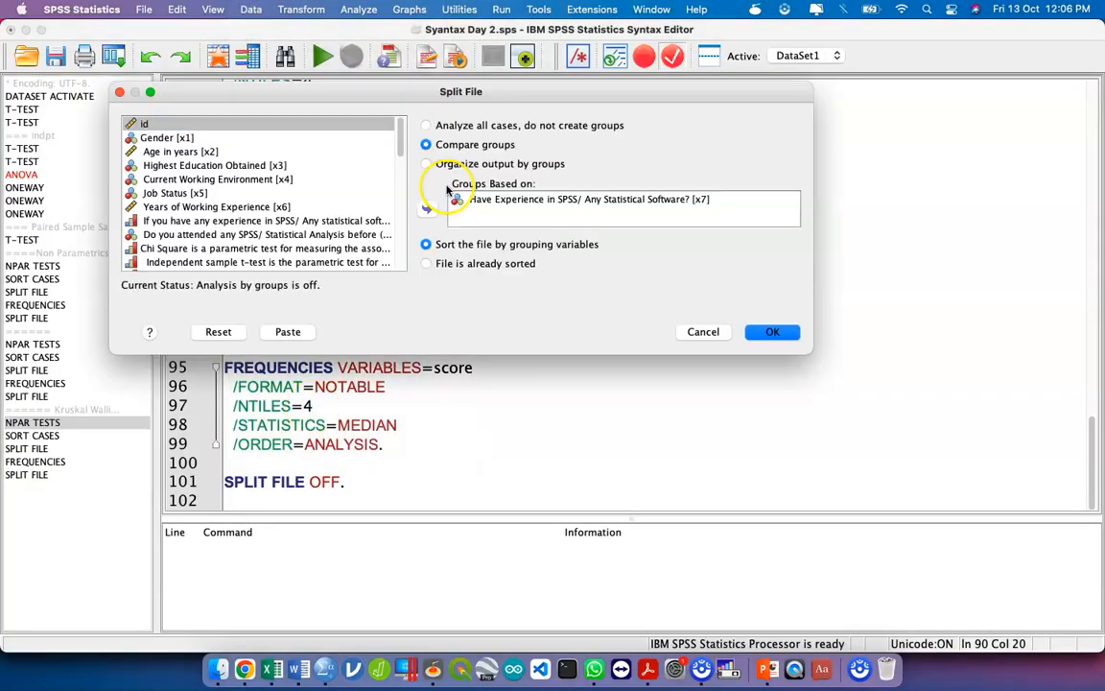
click(217, 332)
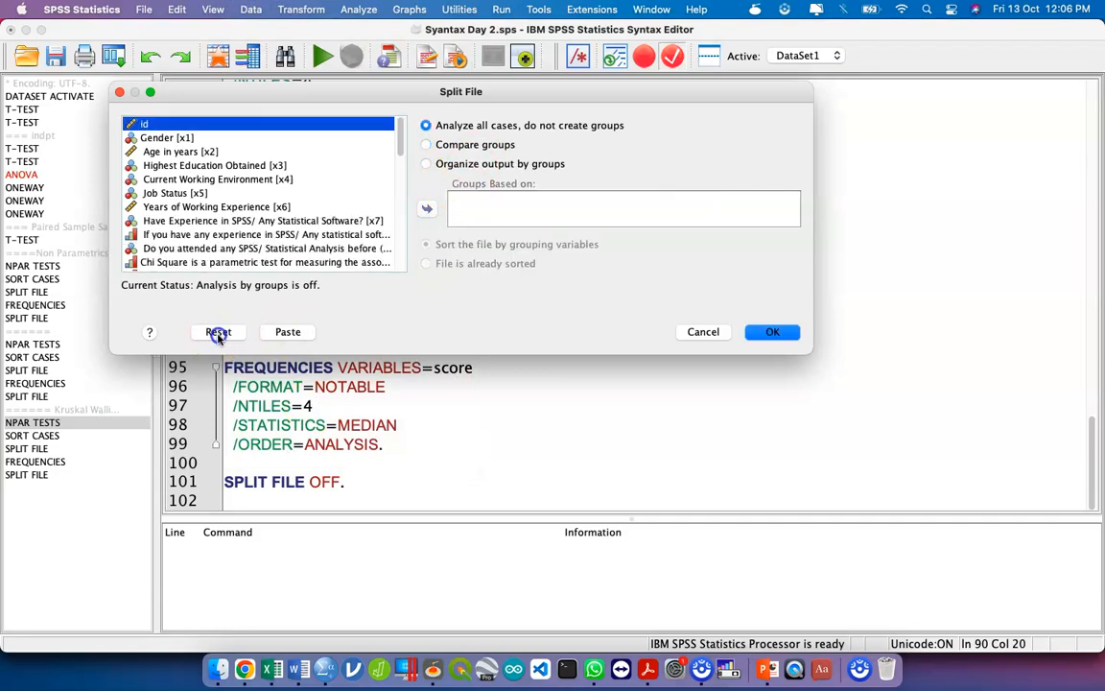
click(246, 180)
click(490, 144)
click(427, 208)
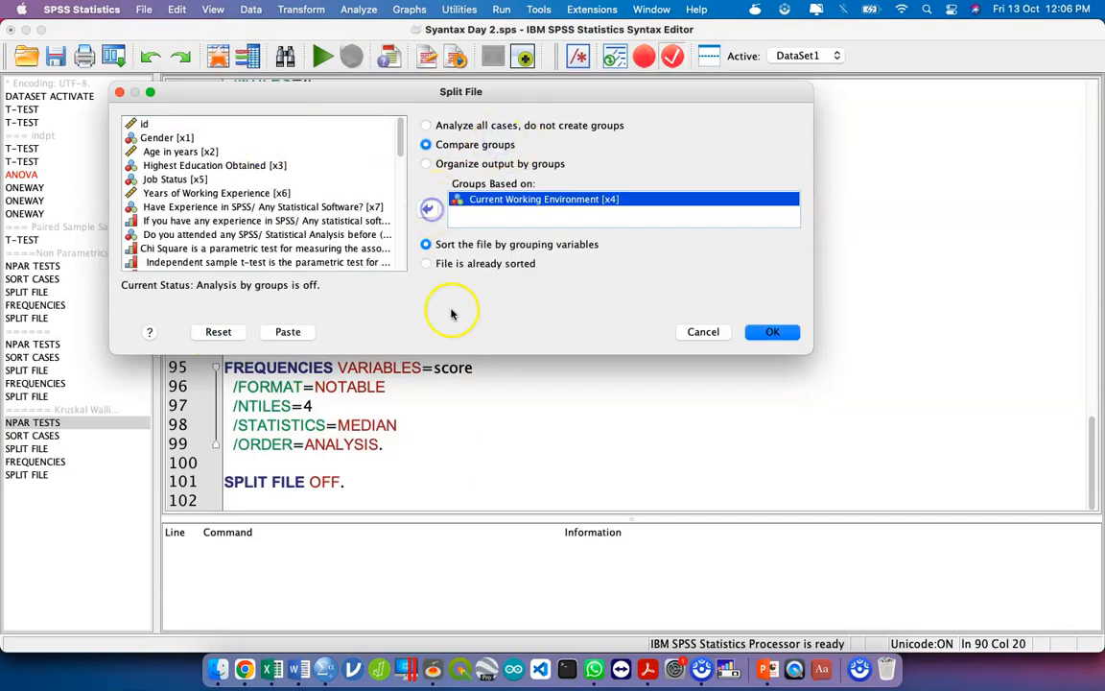
click(288, 332)
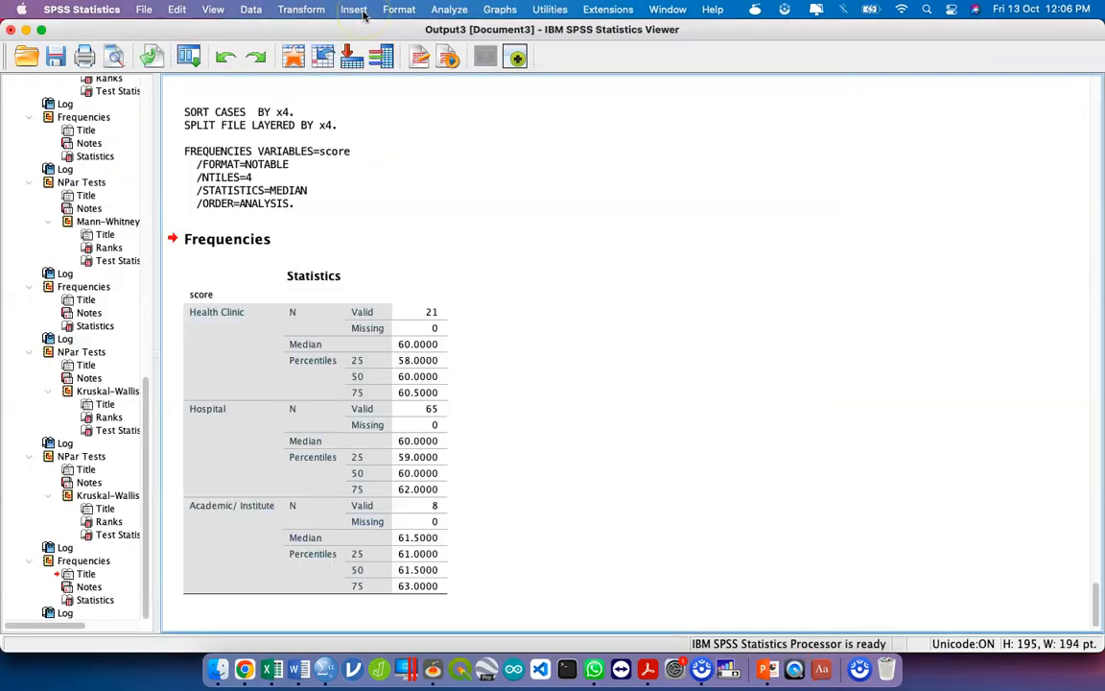
Reset Frequencies, set it up for score with median and quartiles and without frequency tables, and paste its syntax.
click(364, 12)
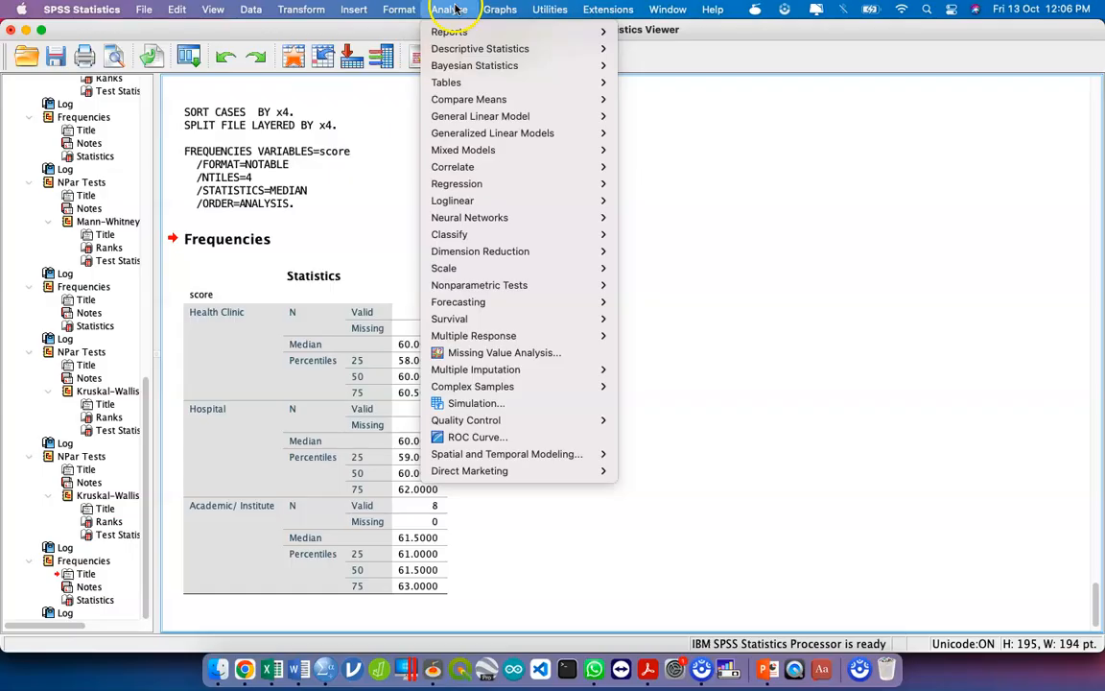
mouse_move(524, 50)
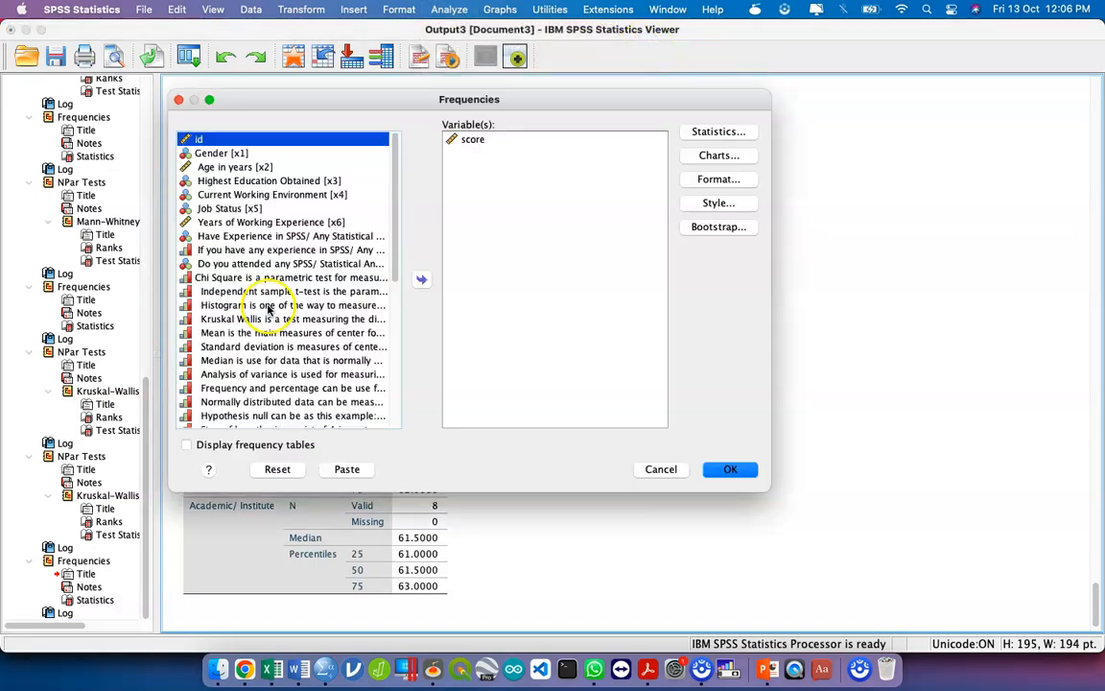
scroll(280, 288, down, 10)
click(277, 469)
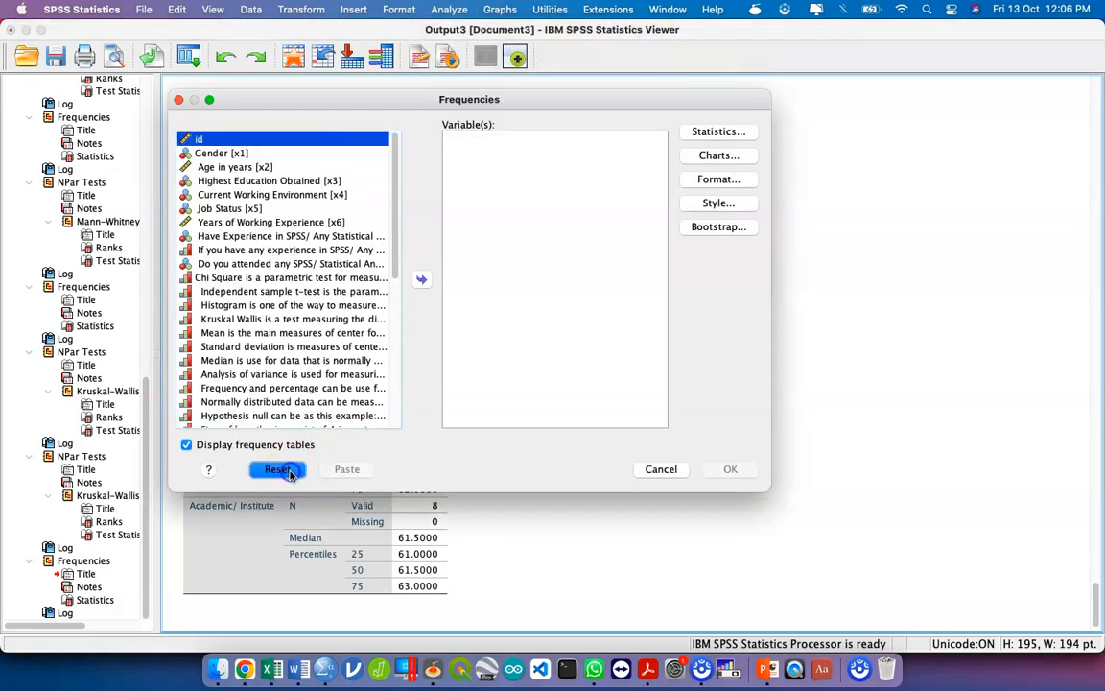
scroll(247, 395, down, 10)
click(240, 393)
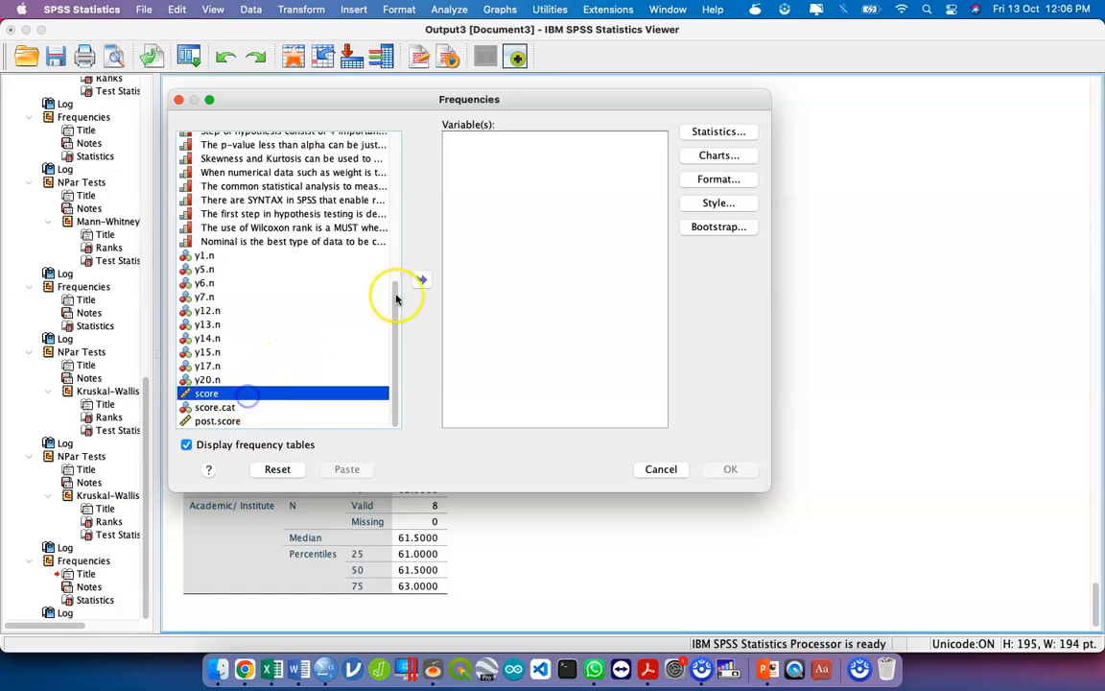
click(422, 281)
click(717, 132)
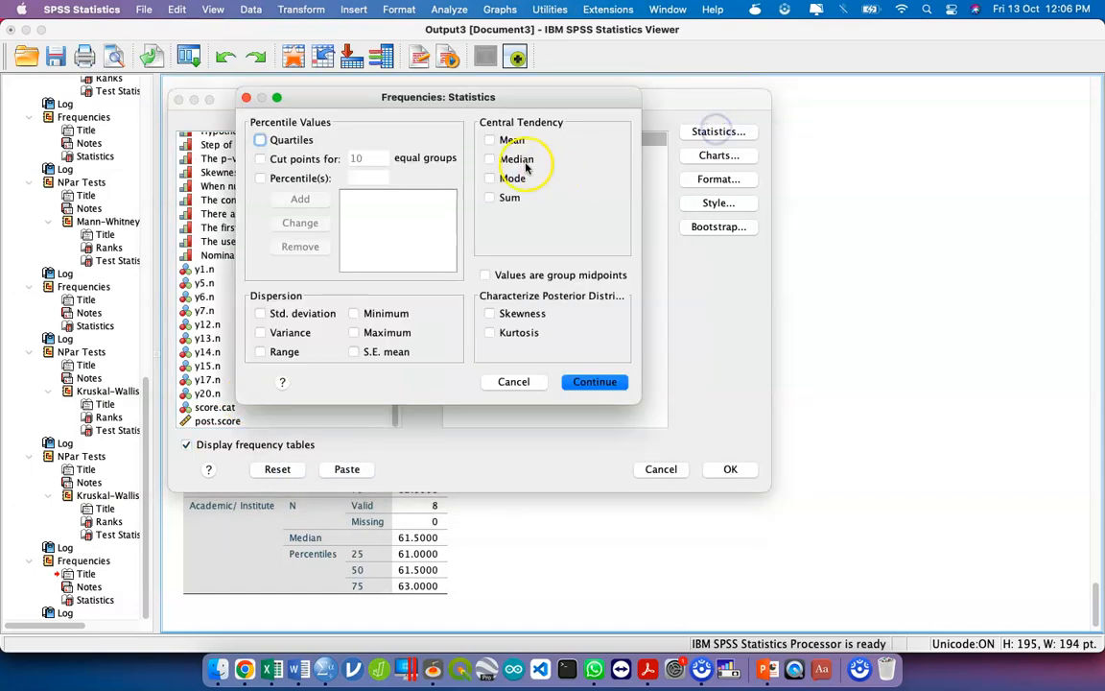
click(595, 382)
click(189, 443)
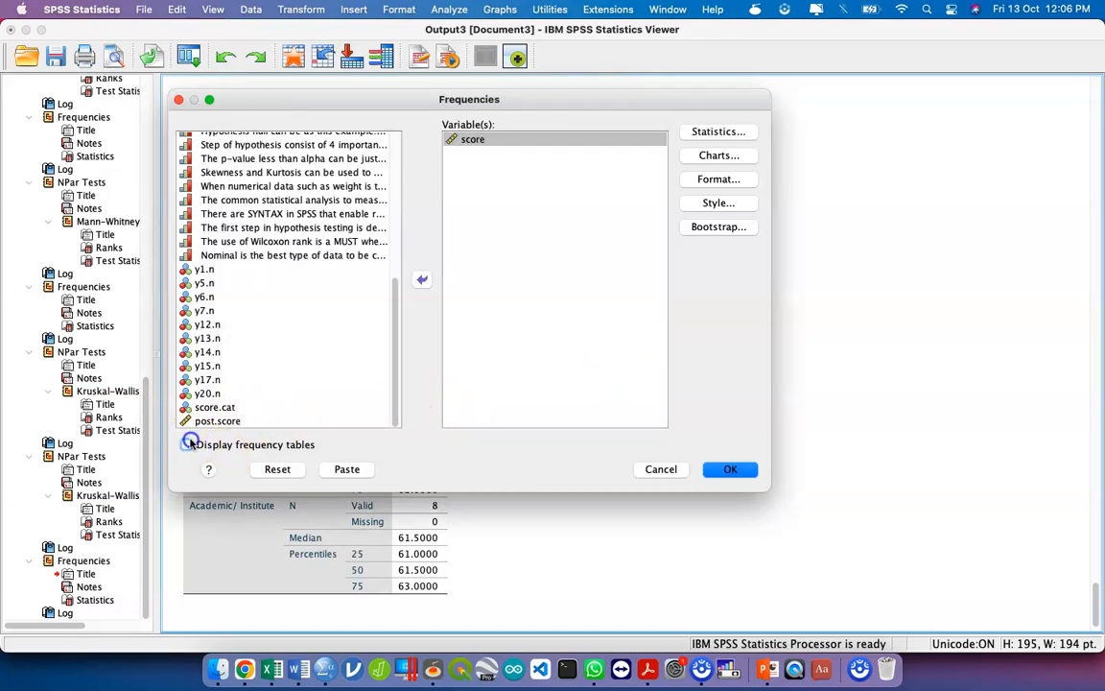
click(347, 474)
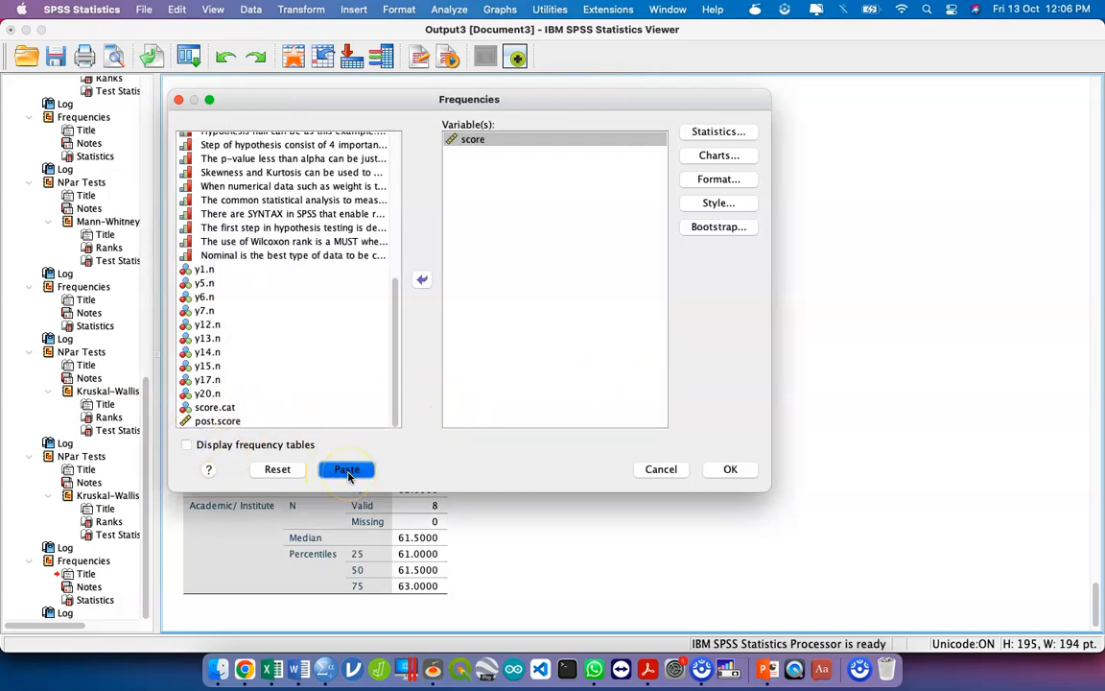
Add blank lines below the pasted Frequencies syntax, reset Split File to analyze all cases, and paste that command.
key(ctrl+Up)
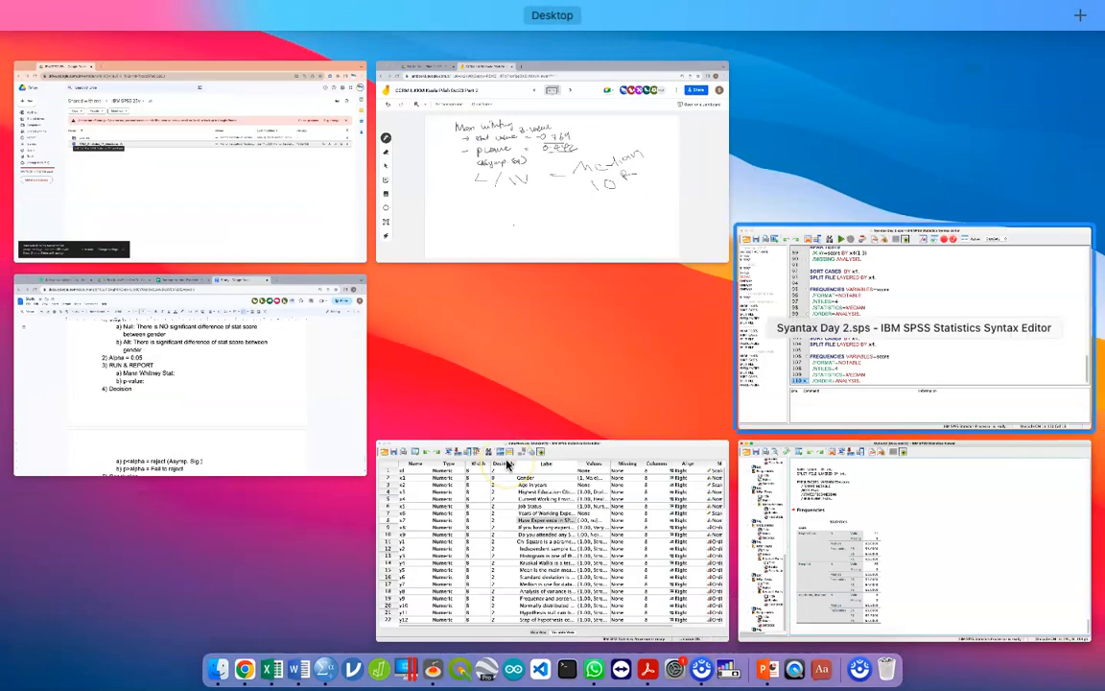
click(818, 367)
key(Return)
key(Return)
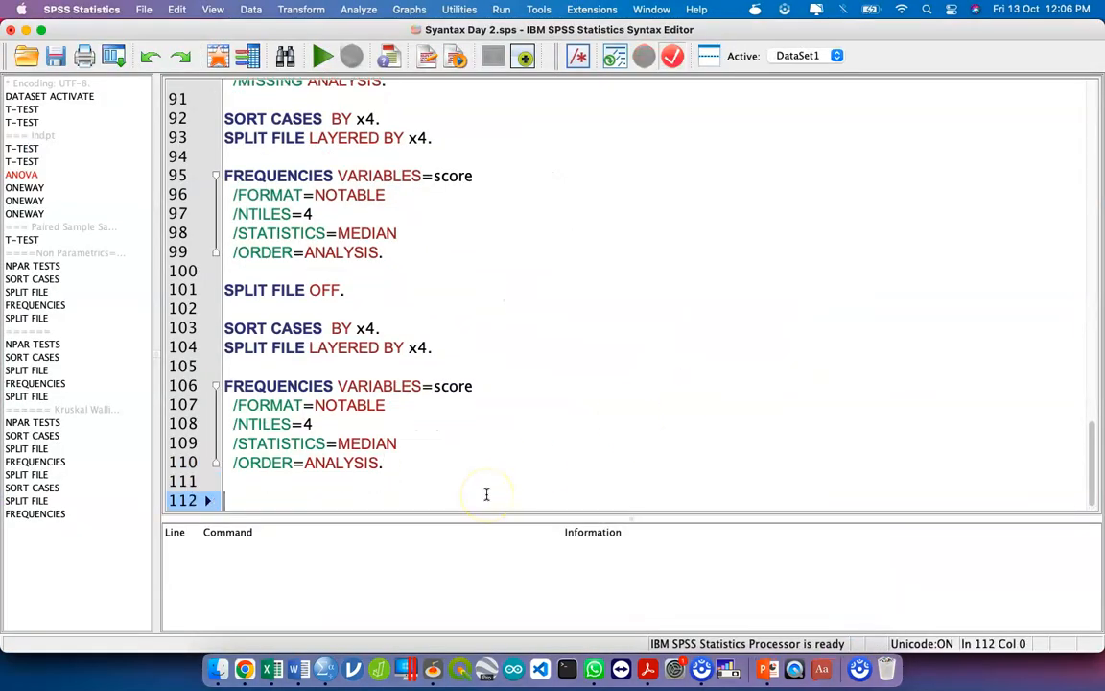
click(246, 9)
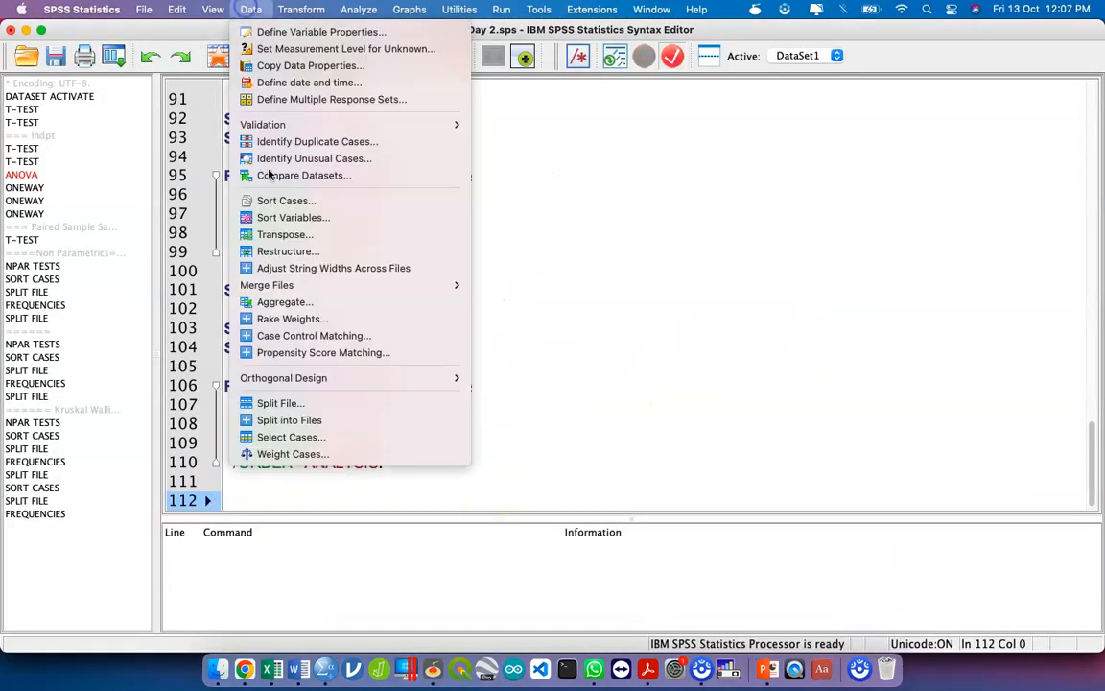
click(296, 403)
click(222, 330)
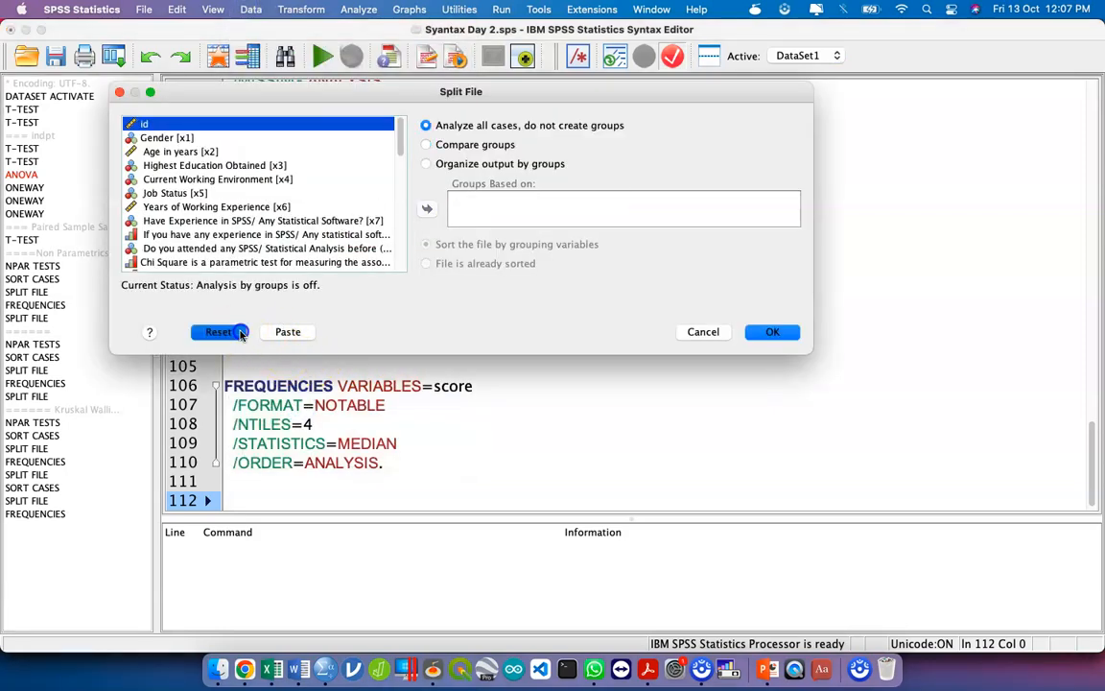
click(278, 332)
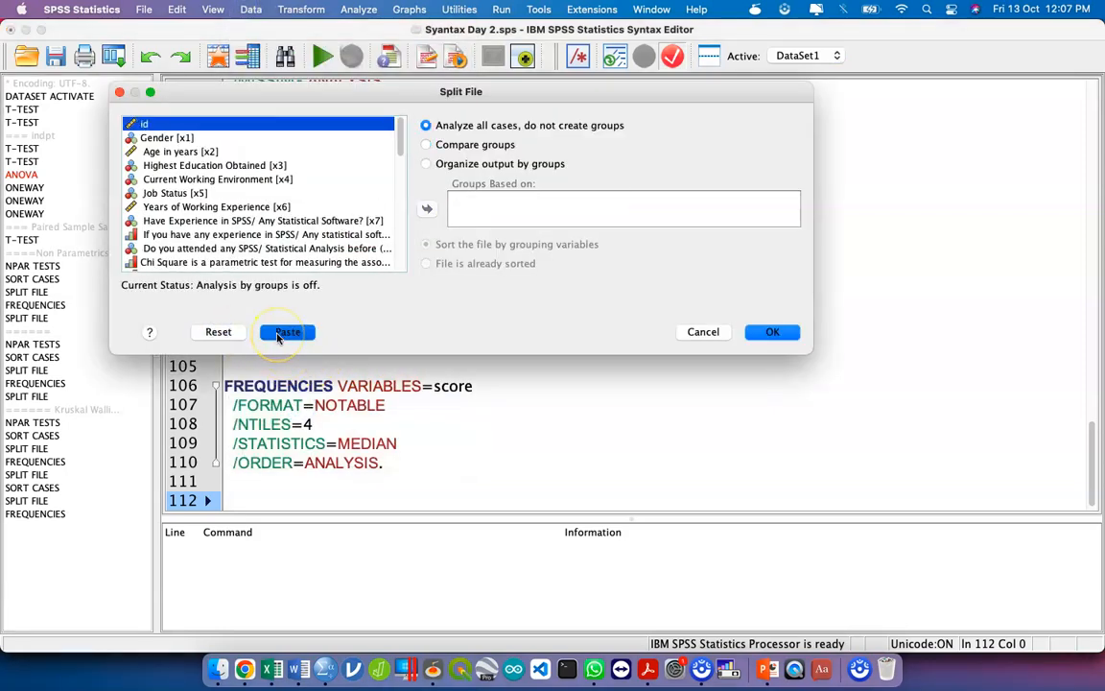
Remove the extra blank lines above the last SPLIT FILE OFF and delete the duplicate x4 block starting at the second SORT CASES BY x4.
key(ctrl+Up)
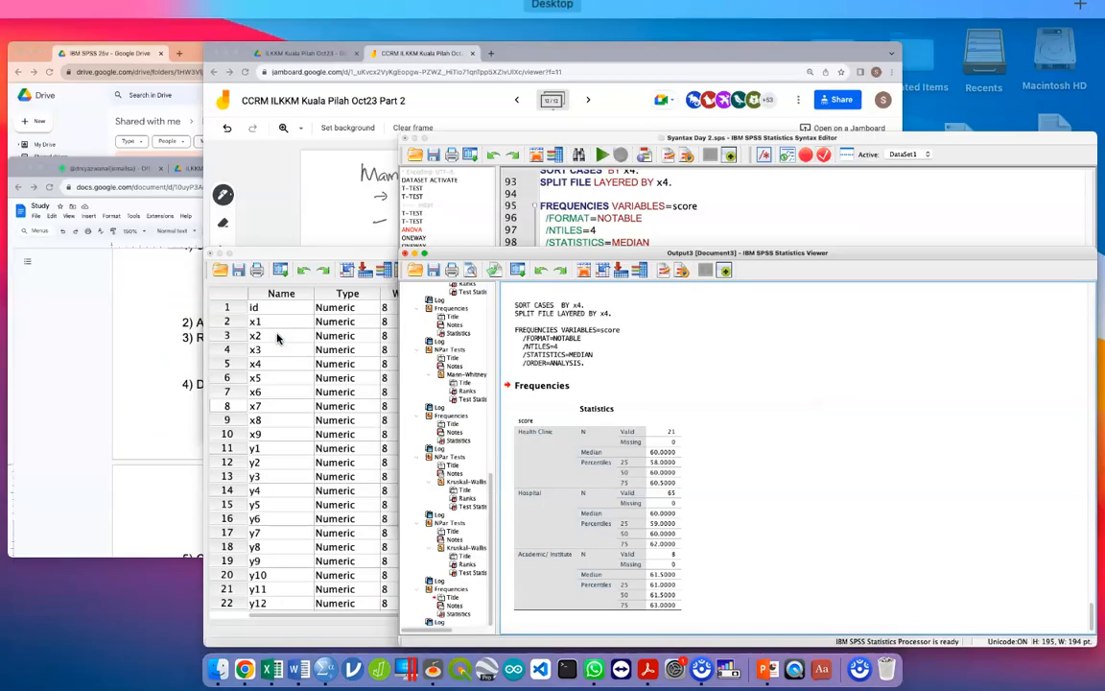
click(530, 402)
click(353, 476)
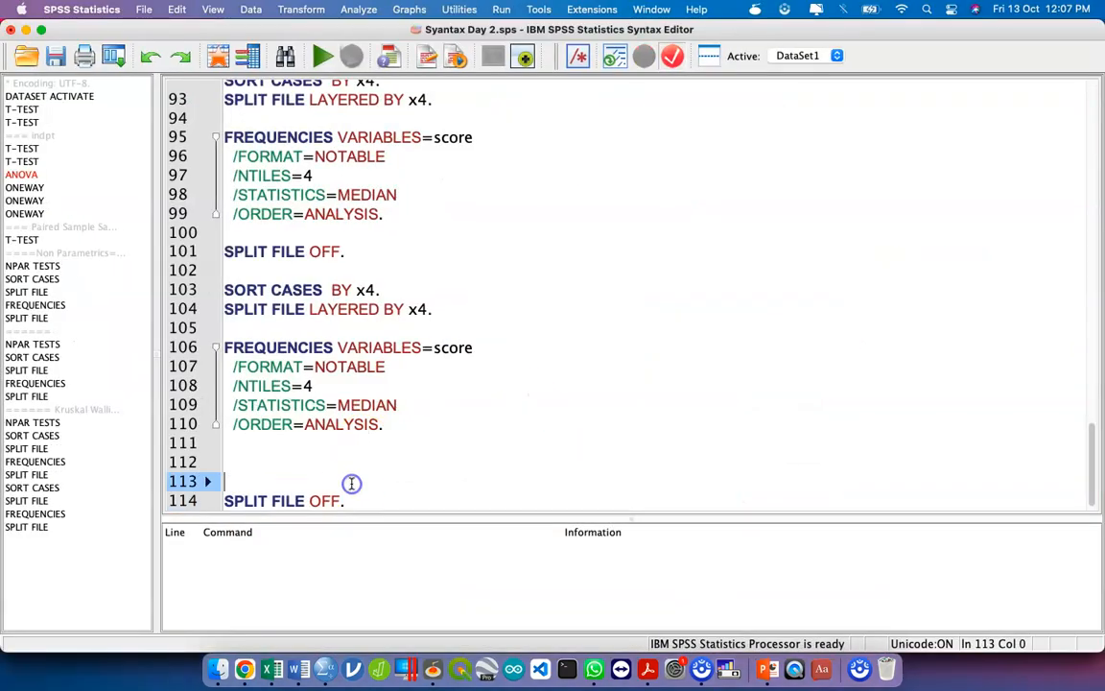
key(BackSpace)
key(BackSpace)
drag(375, 485, 212, 296)
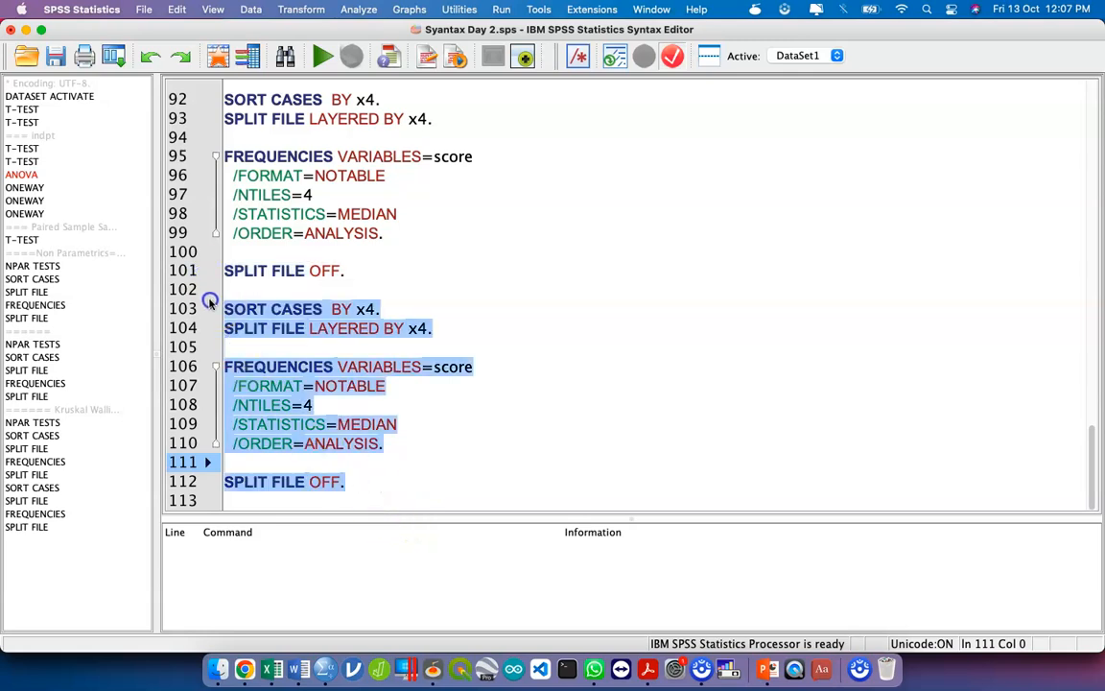
key(BackSpace)
Add a ========= separator line below the final SPLIT FILE OFF and select the entire syntax for copying.
text(==)
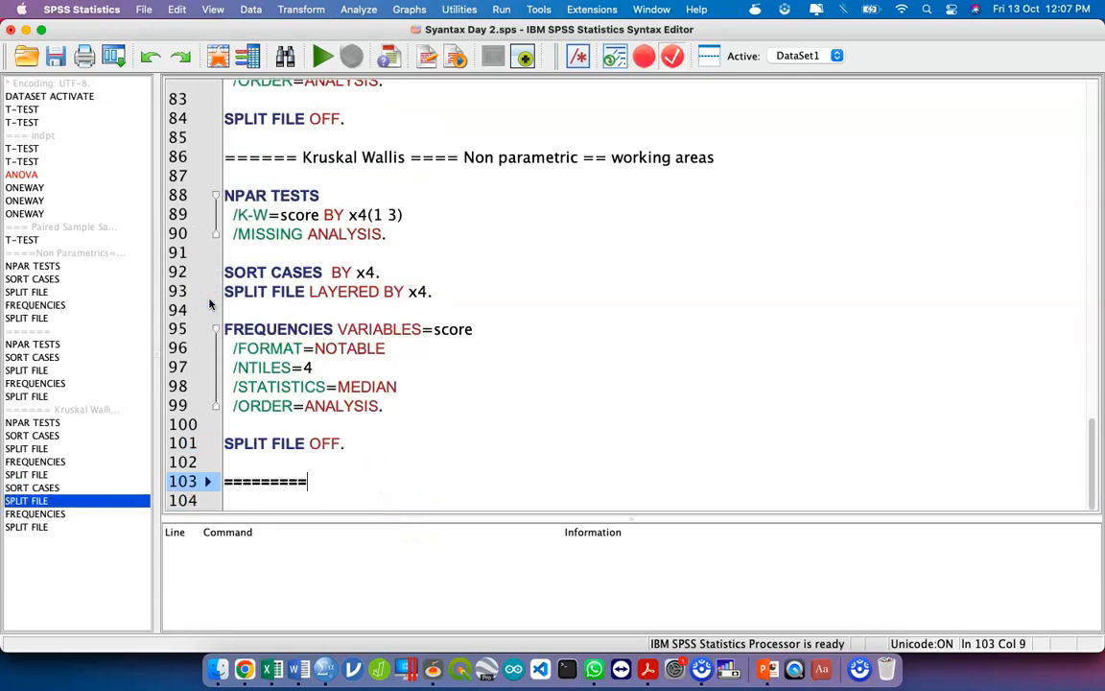
text(=======)
key(super+a)
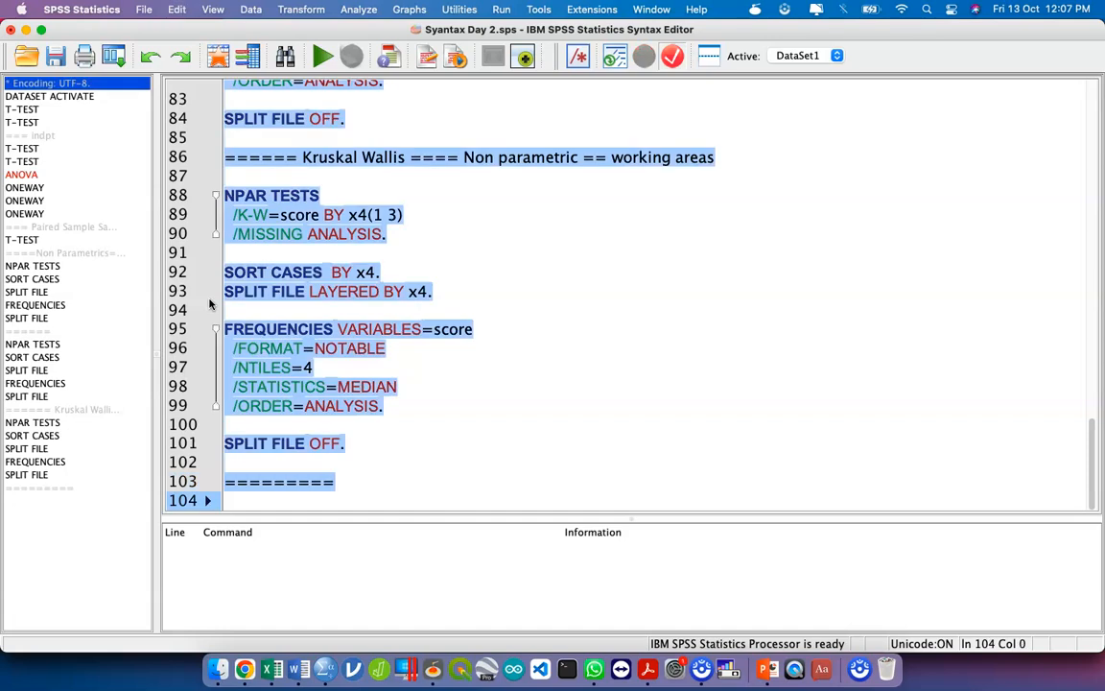
Switch to Chrome and open the Syantax document from the ILKKM Kuala Pilah Oct23 Drive folder.
key(ctrl+Up)
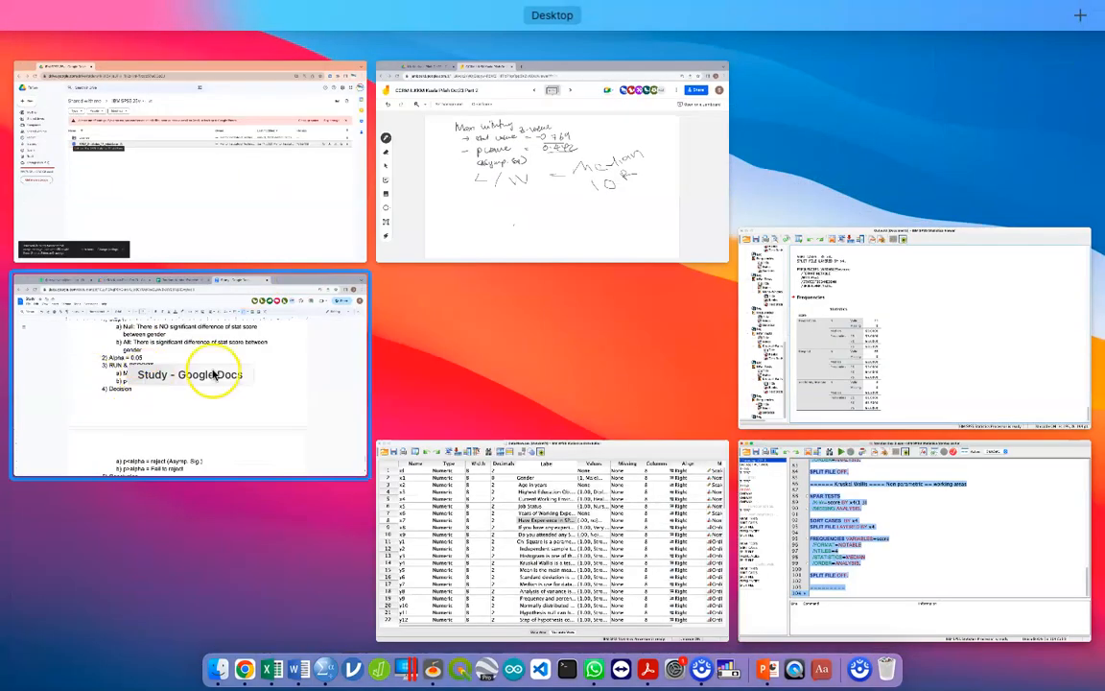
click(211, 372)
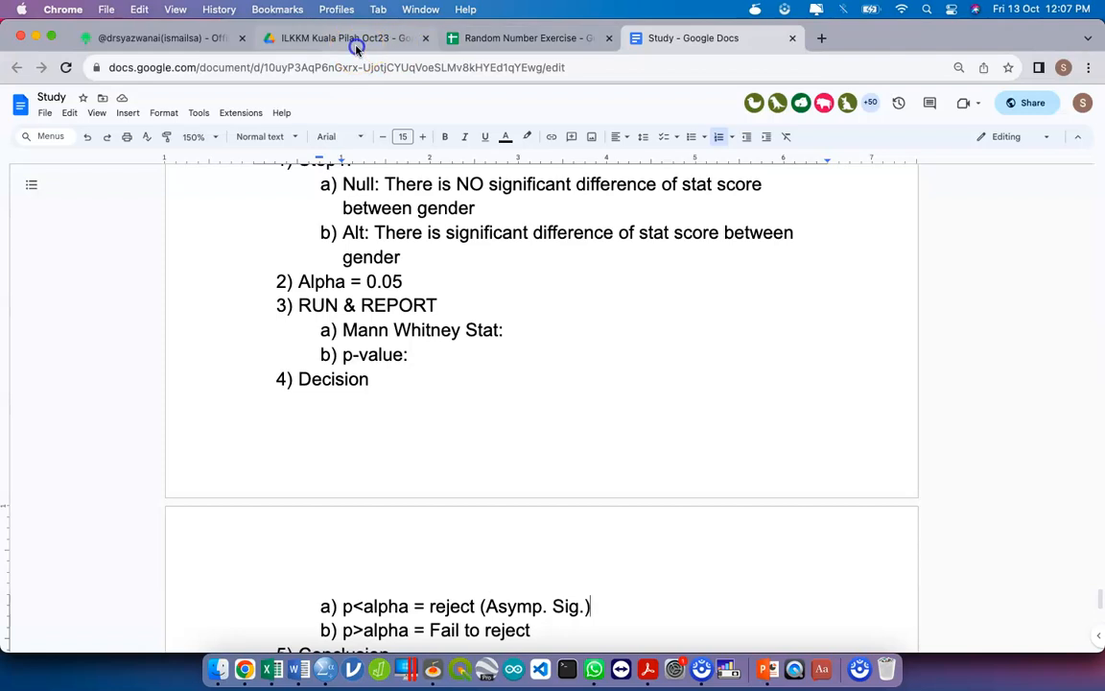
click(355, 38)
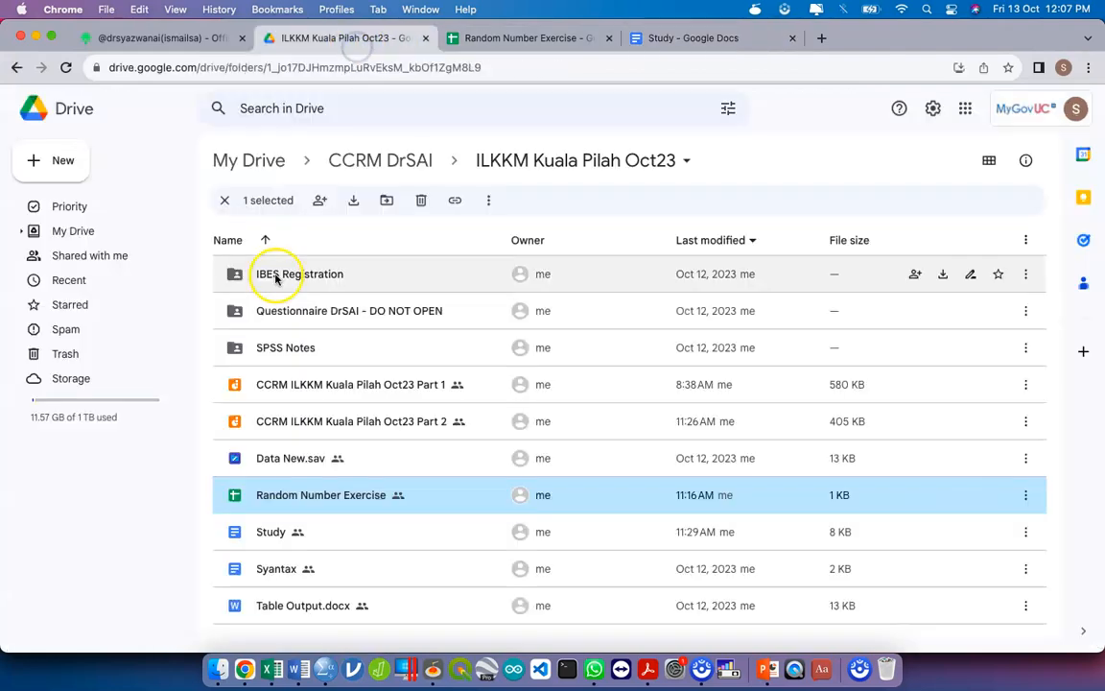
double_click(336, 561)
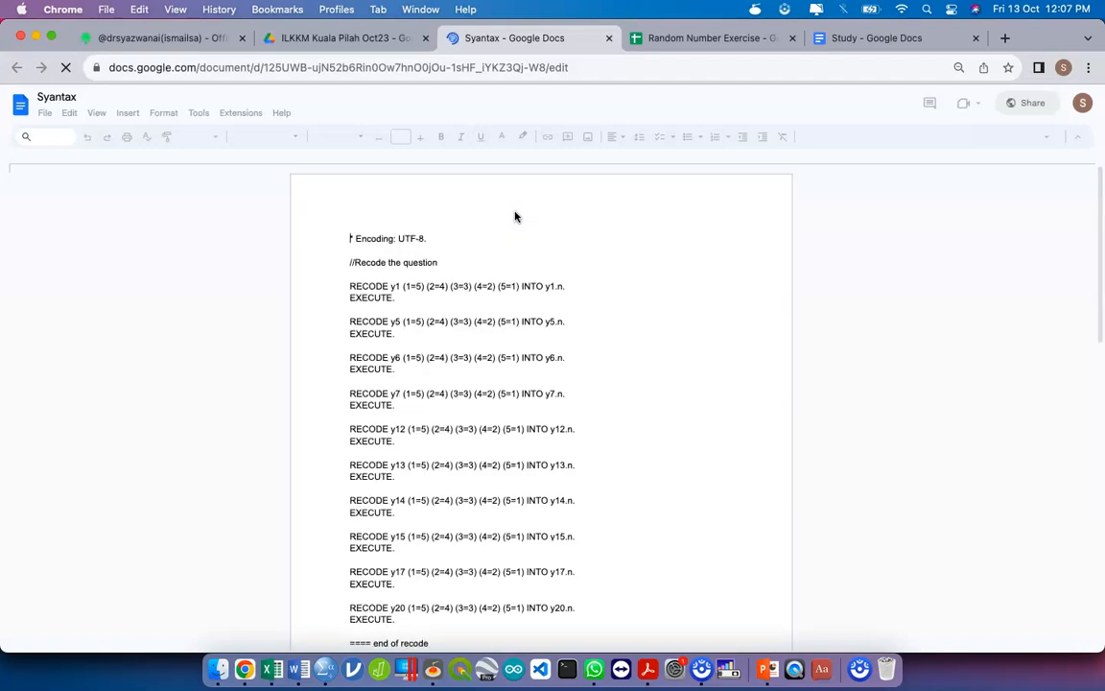
Make the document's closing separator read "======// ===== DAY 2=====", paste the copied syntax below it, and switch back to the SPSS Syntax Editor.
scroll(524, 396, down, 15)
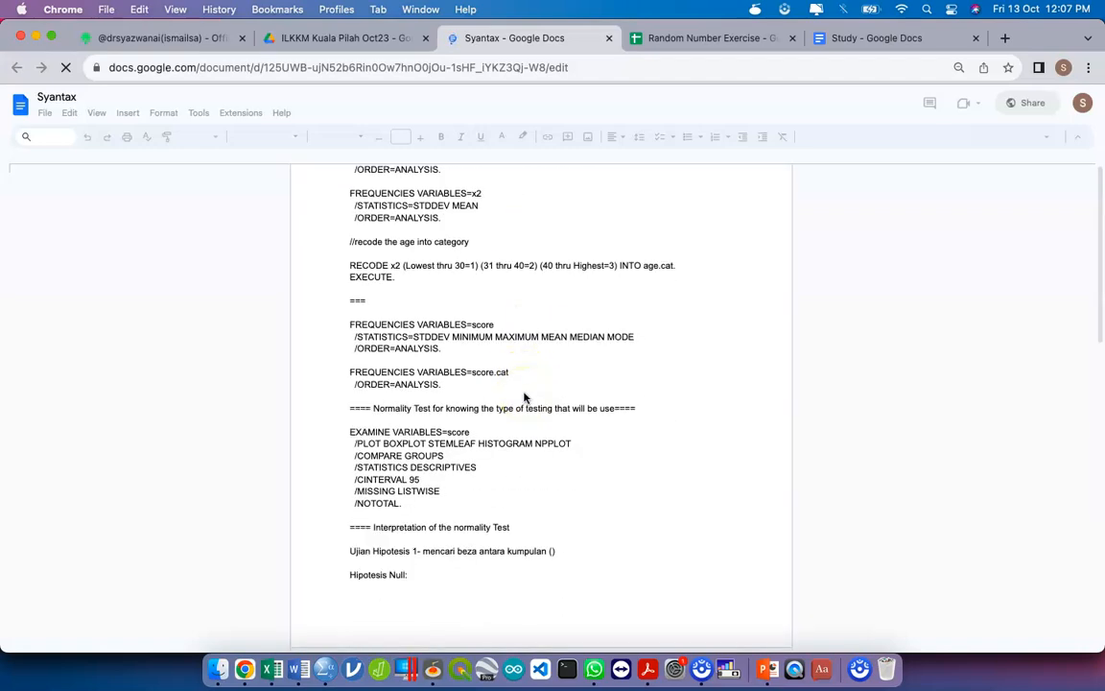
scroll(457, 568, down, 15)
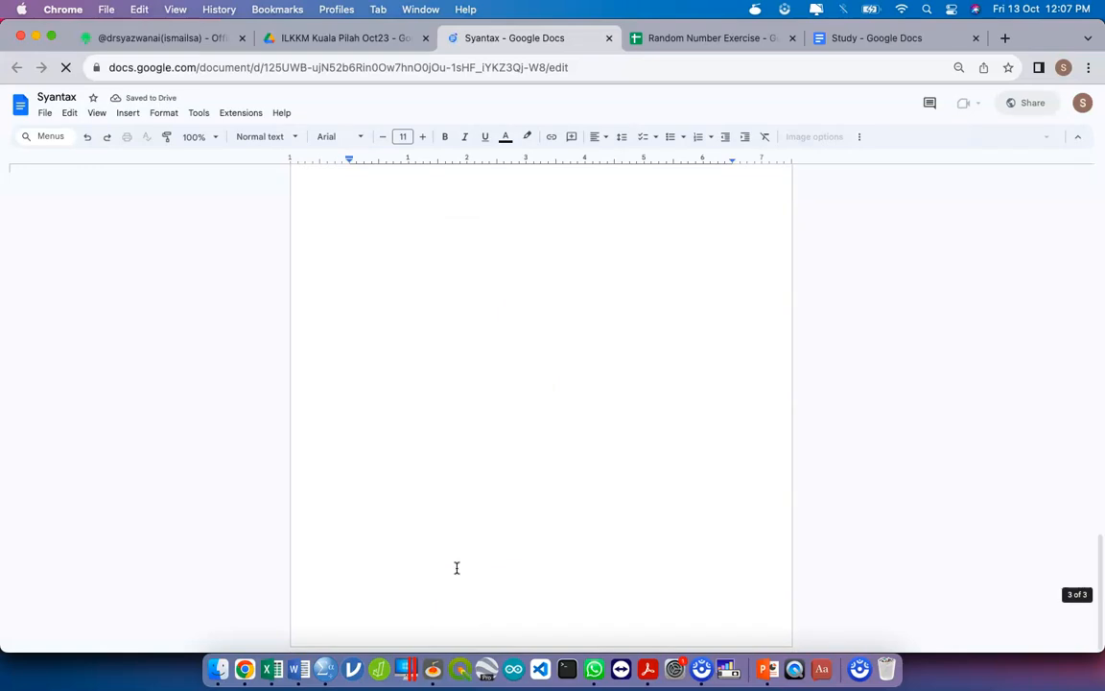
scroll(457, 568, up, 5)
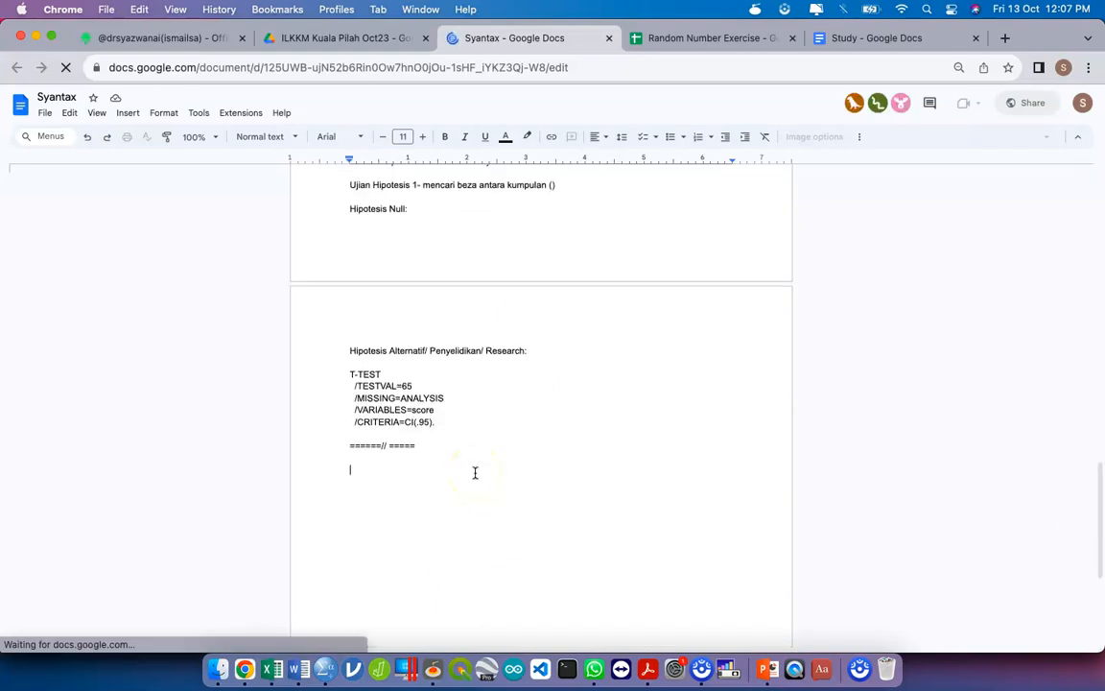
key(BackSpace)
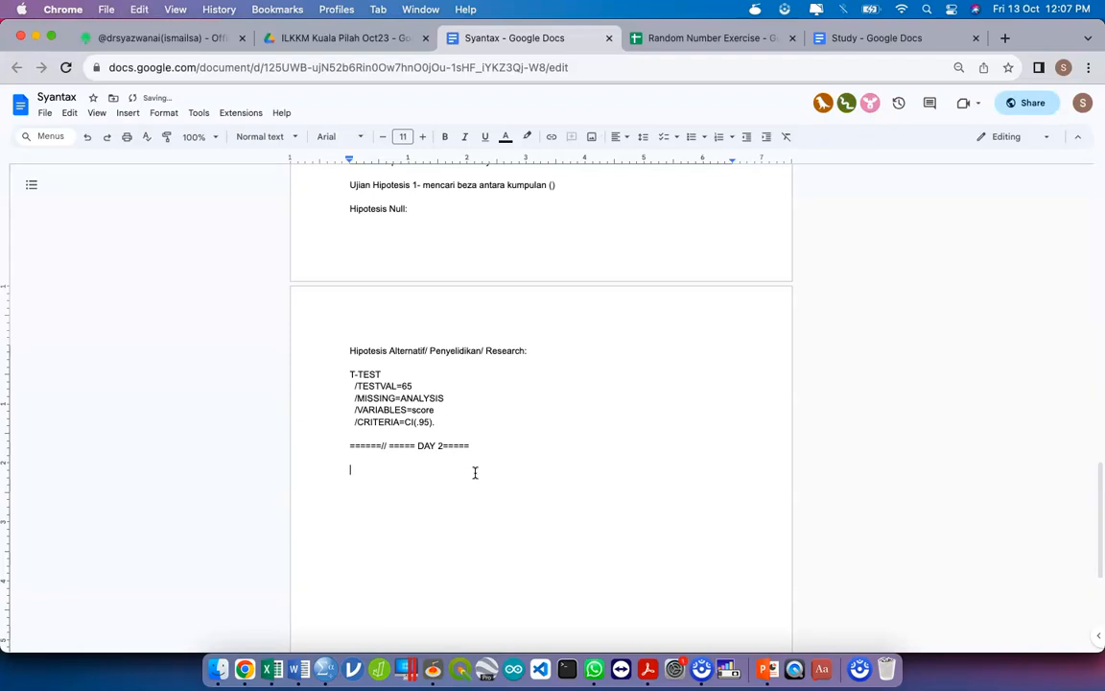
scroll(474, 472, down, 15)
click(383, 630)
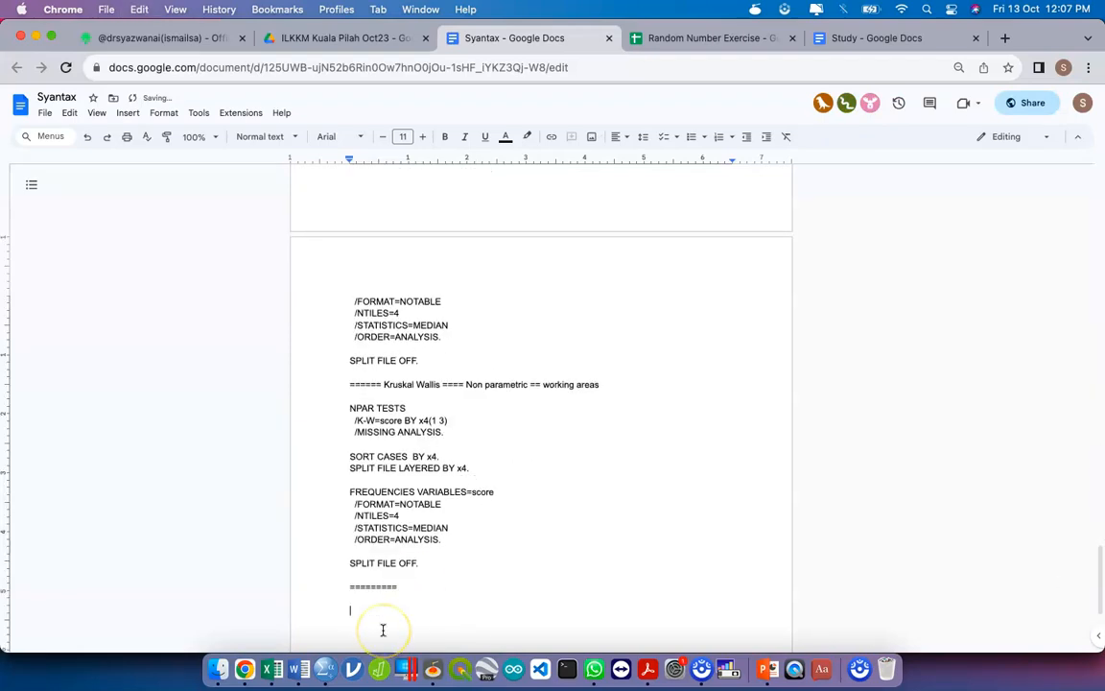
key(ctrl+Up)
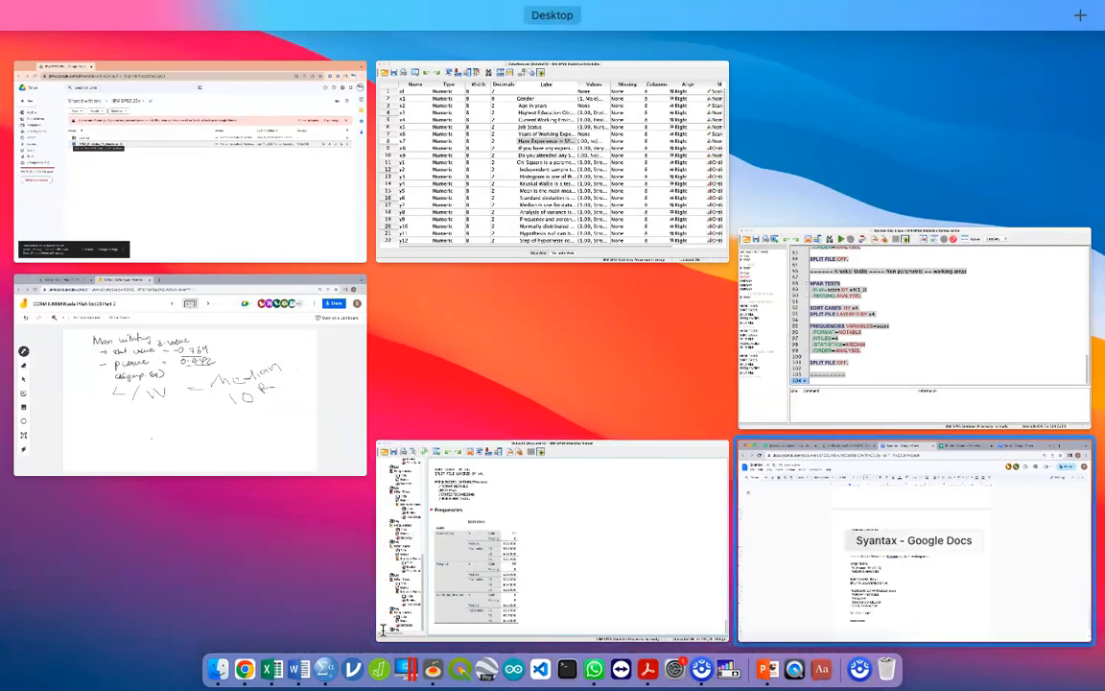
click(825, 307)
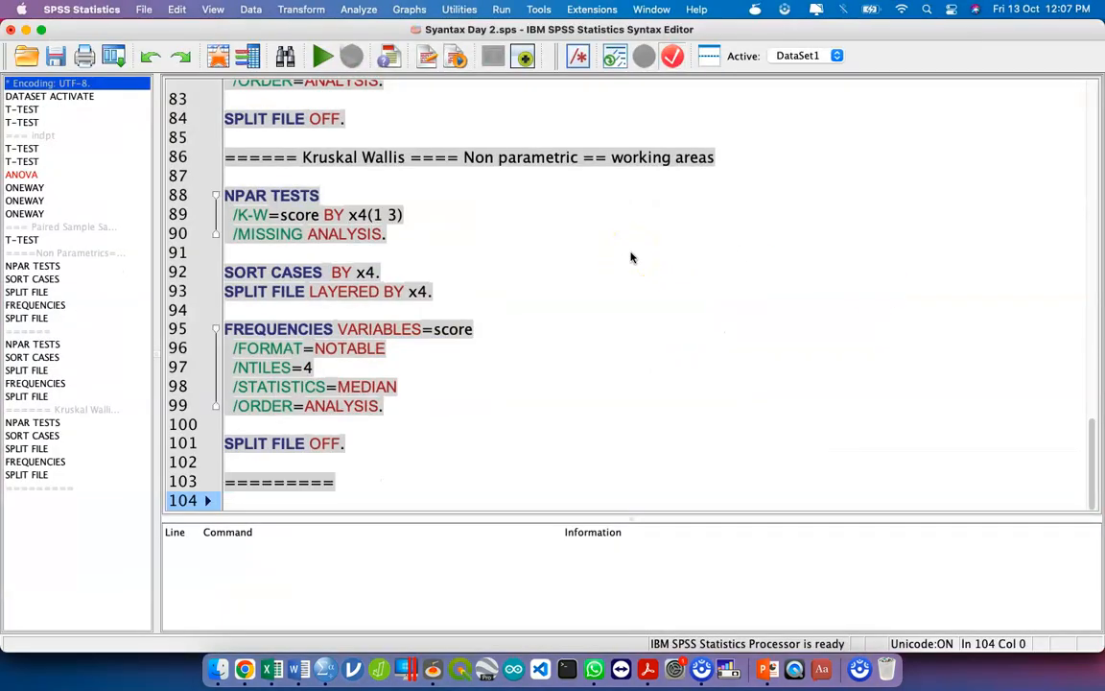
Turn the final ========= separator into a "Wilcoxon Rank Test" heading closed with equals signs, and add blank lines below it.
click(459, 476)
click(484, 489)
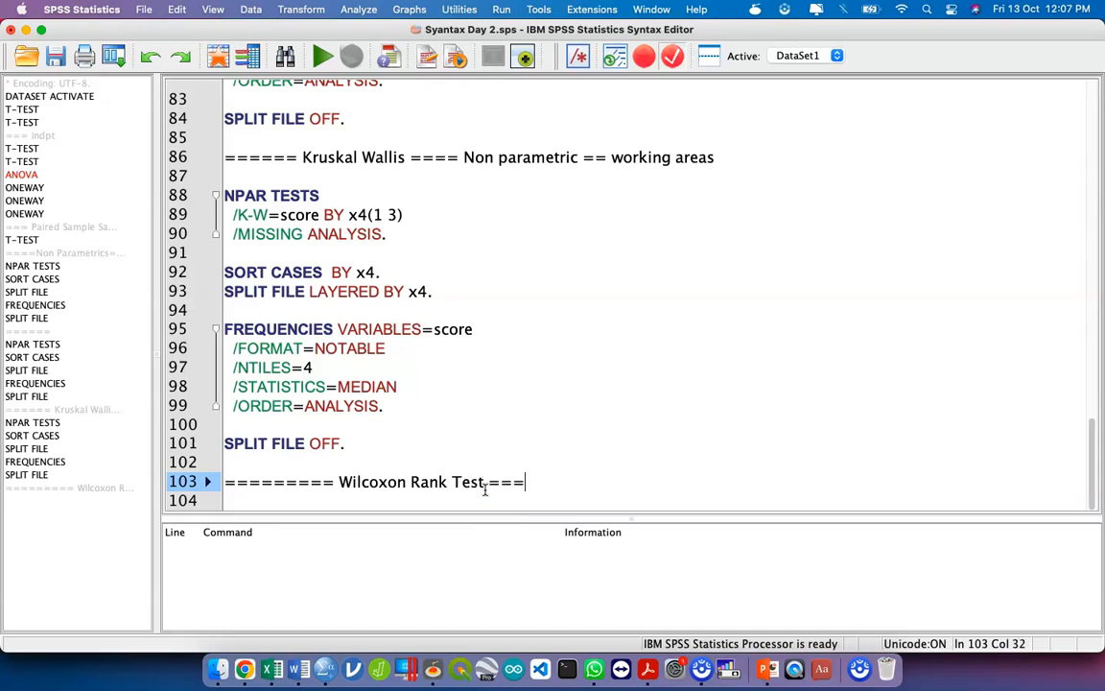
key(Return)
key(Return)
Switch to Chrome, open the Study document, and find the Mann Whitney hypothesis steps under the NON PARAMETRIC heading.
key(ctrl+Up)
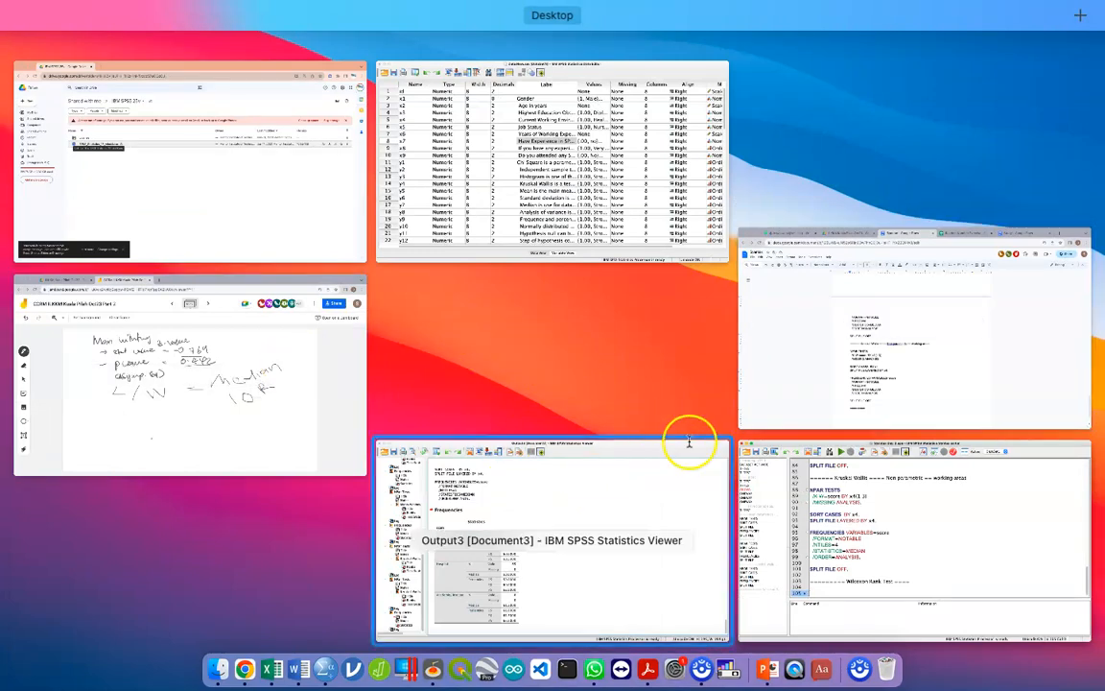
click(769, 401)
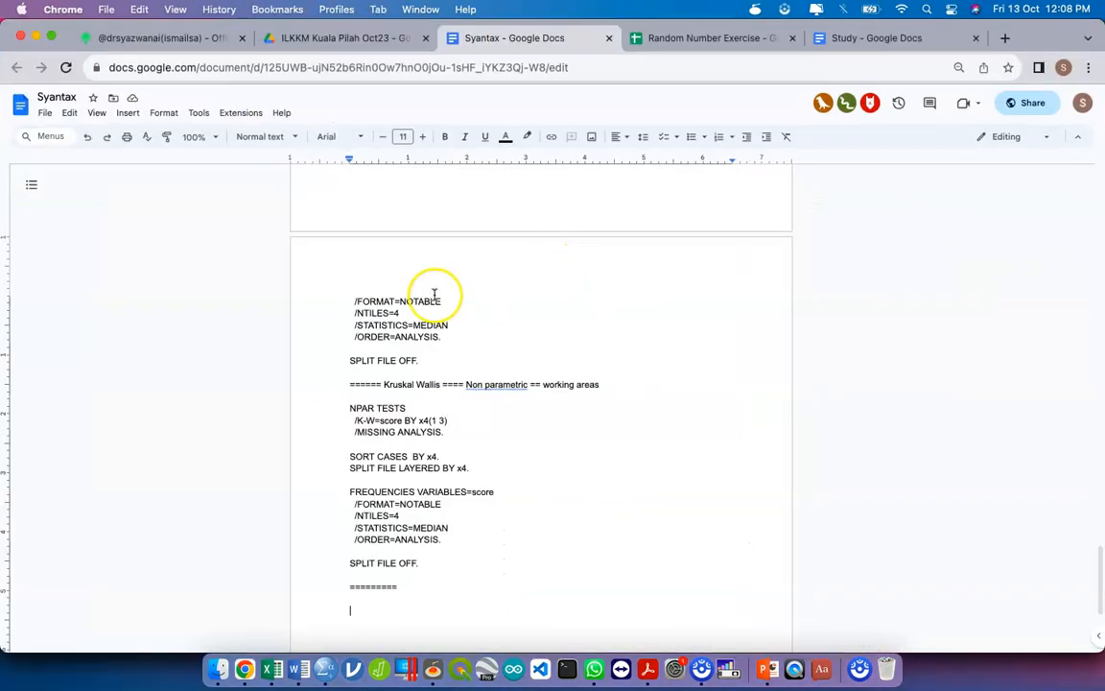
click(843, 38)
scroll(450, 480, down, 3)
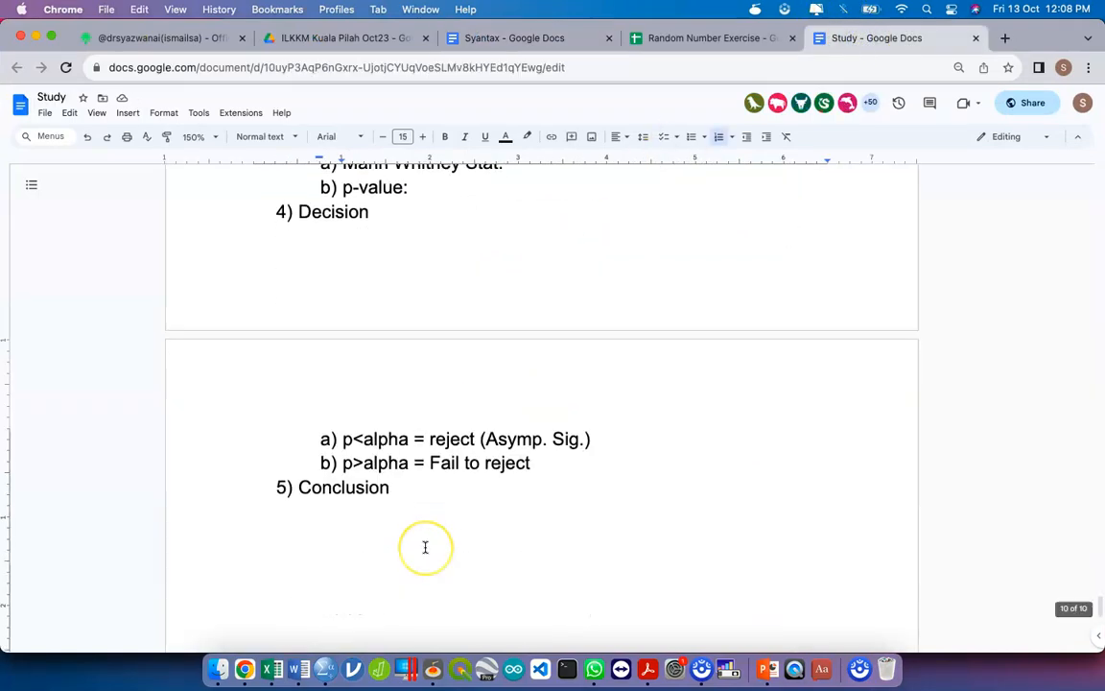
scroll(425, 546, up, 5)
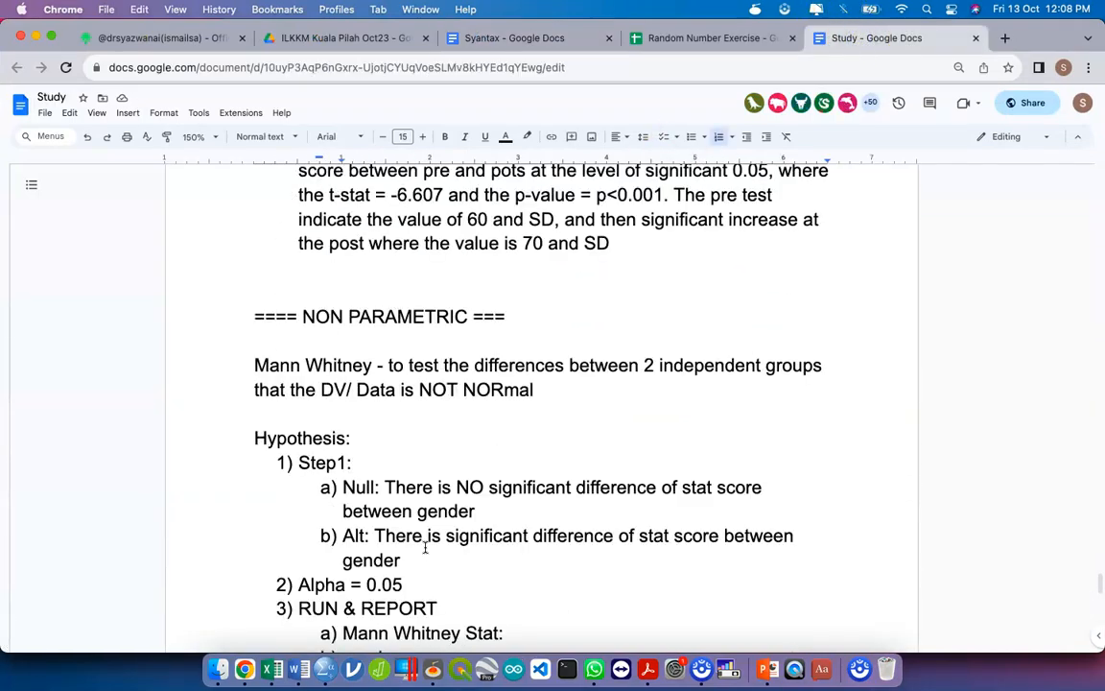
scroll(425, 547, down, 1)
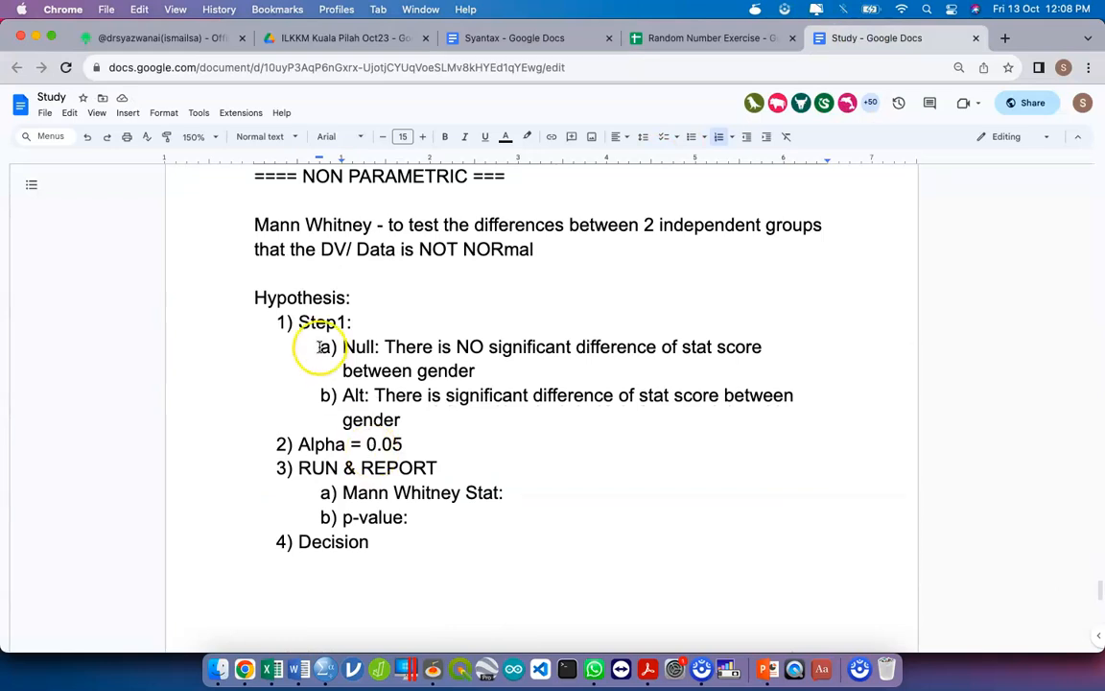